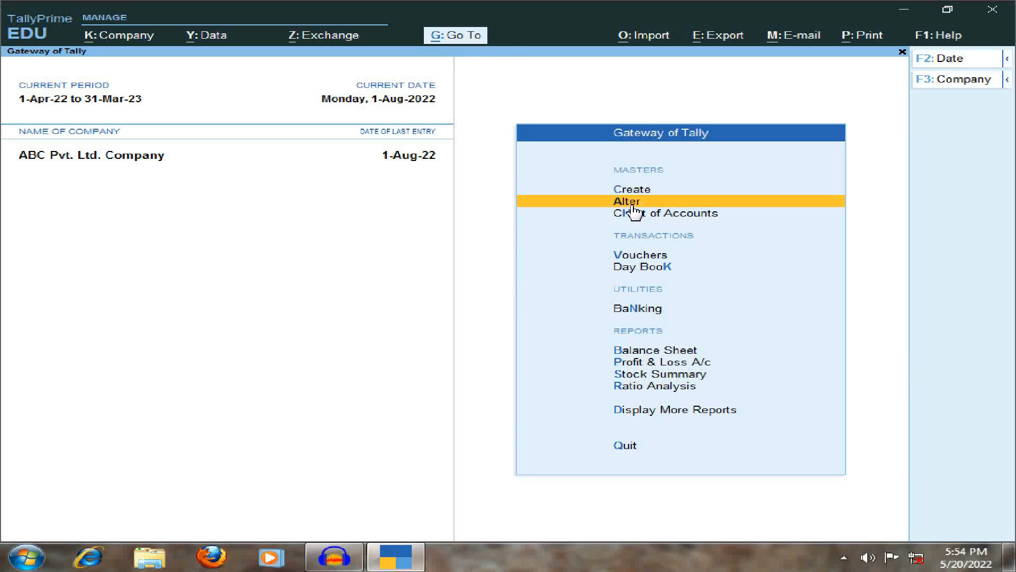
Open the Nikhil Company ledger for alteration to check its group and mailing details, and leave it without changes.
left_click(635, 212)
key("Down")
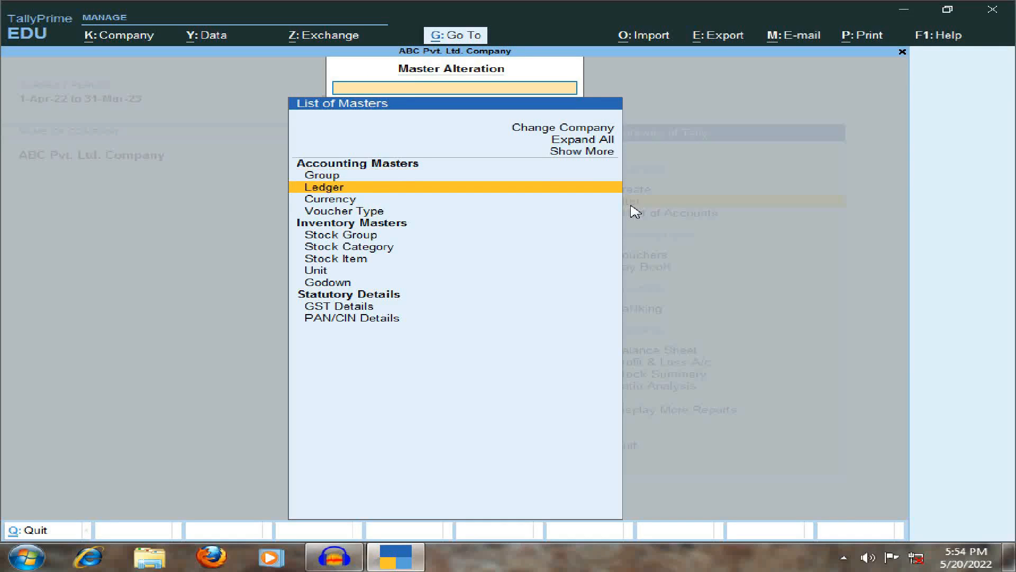
key("Return")
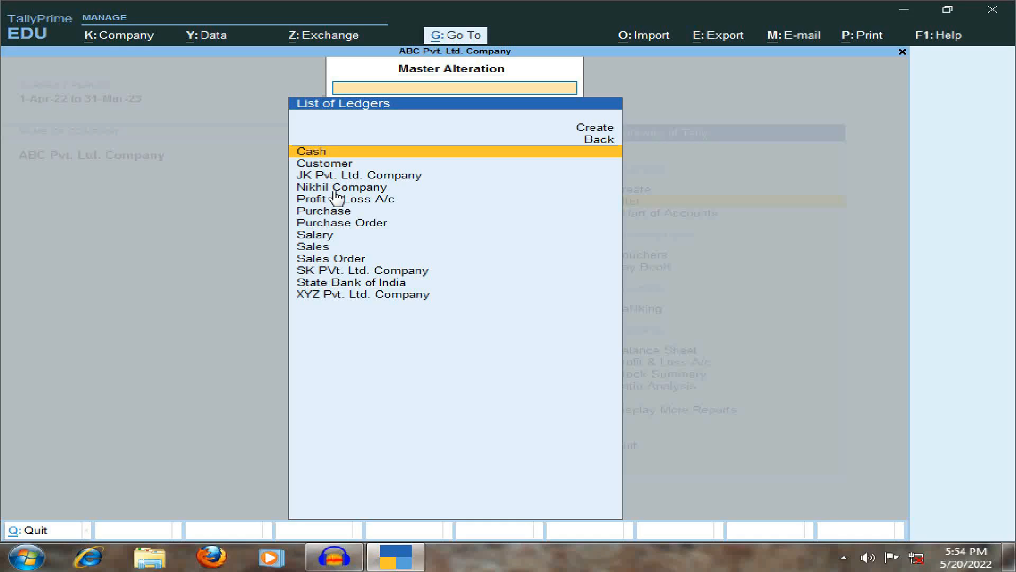
key("Down")
key("Down")
key("Down")
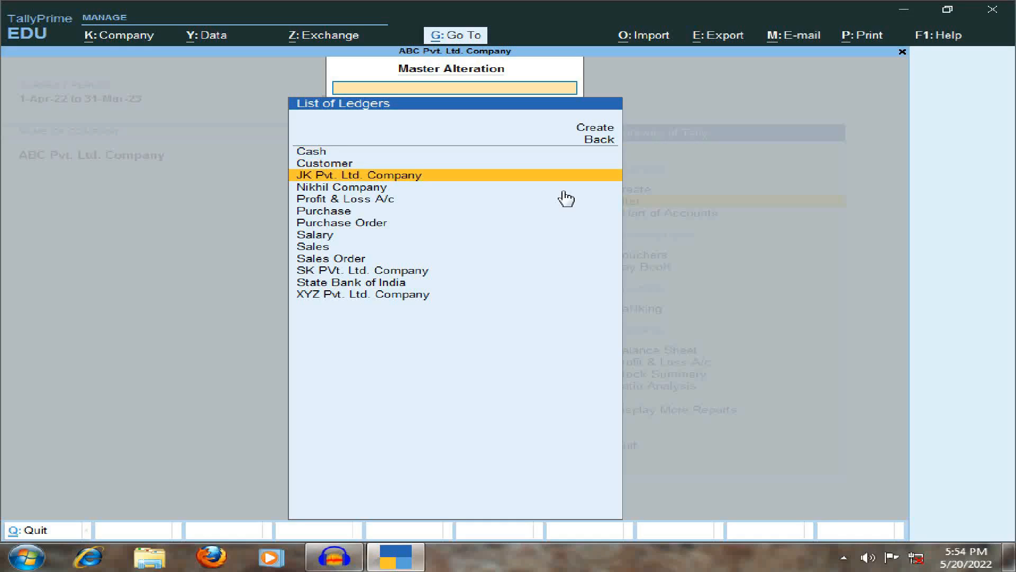
key("Return")
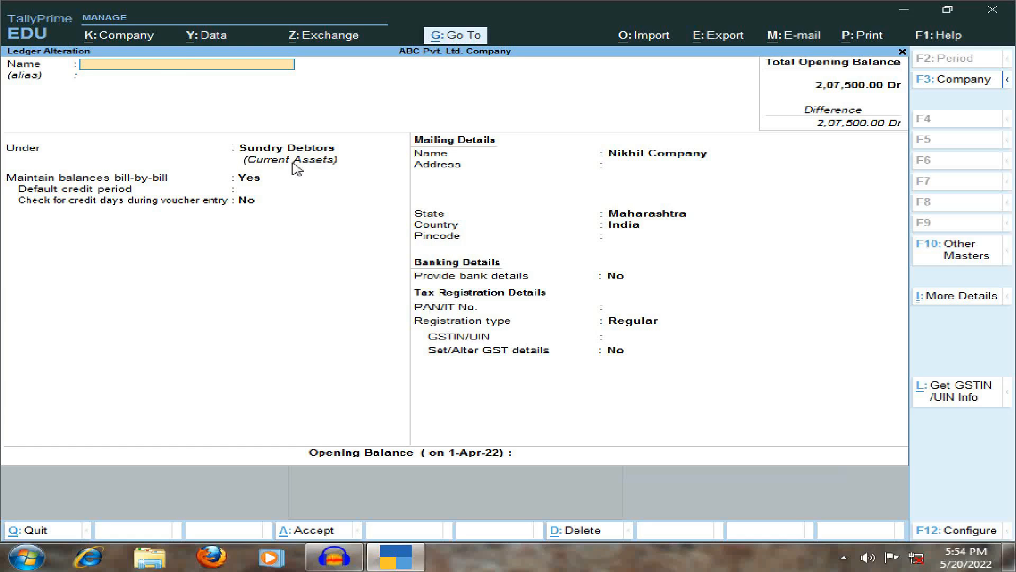
key("Escape")
key("Escape")
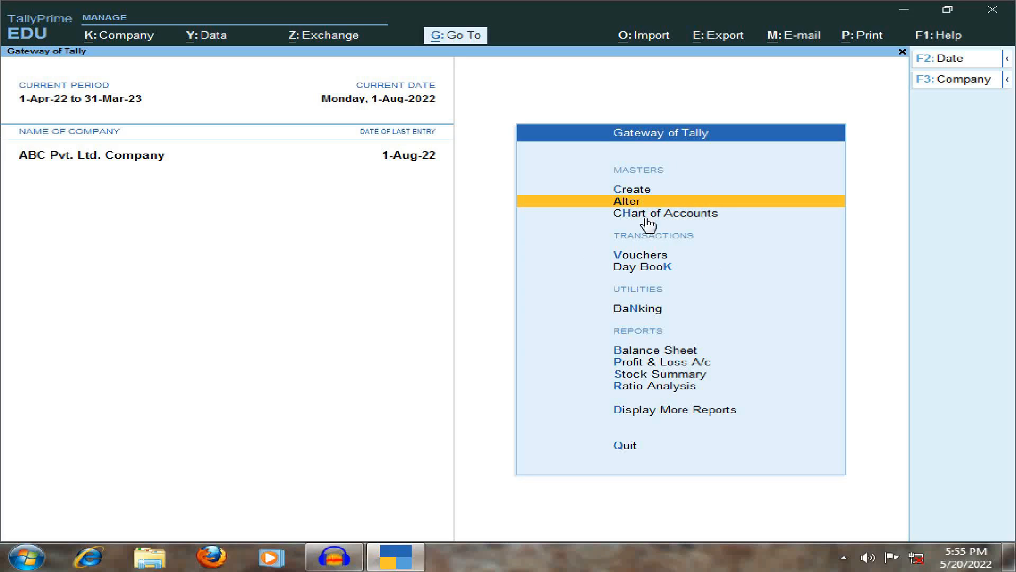
Start a new accounting voucher and show the inactive types in the list of other voucher types.
left_click(817, 255)
left_click(818, 255)
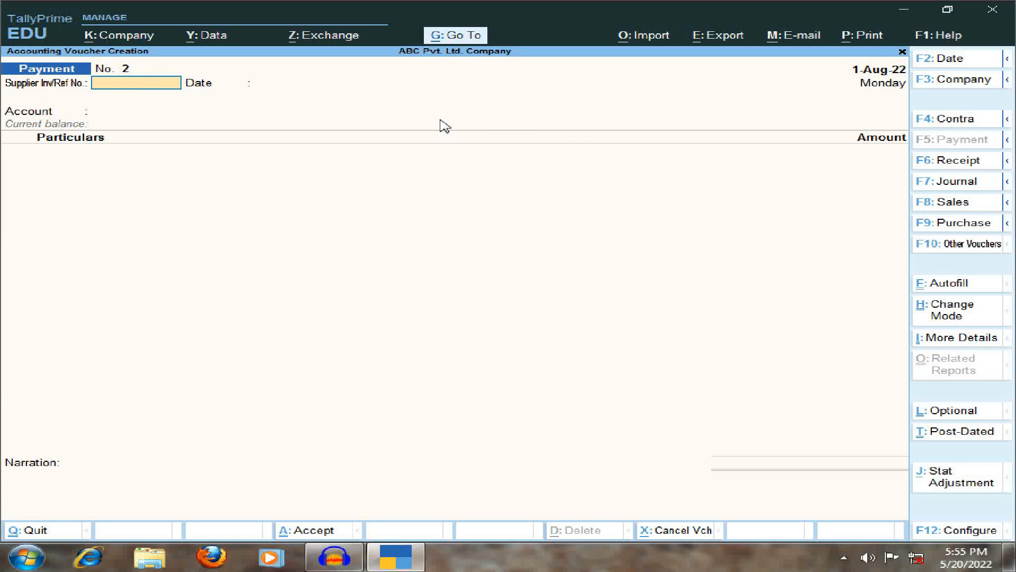
left_click(966, 248)
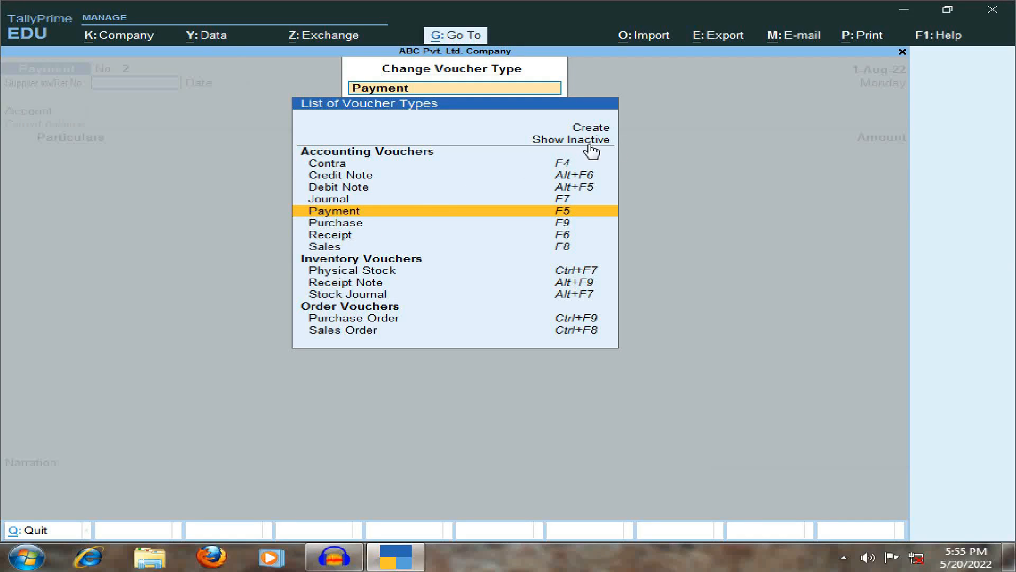
key("Up")
key("Up")
key("Up")
key("Up")
key("Up")
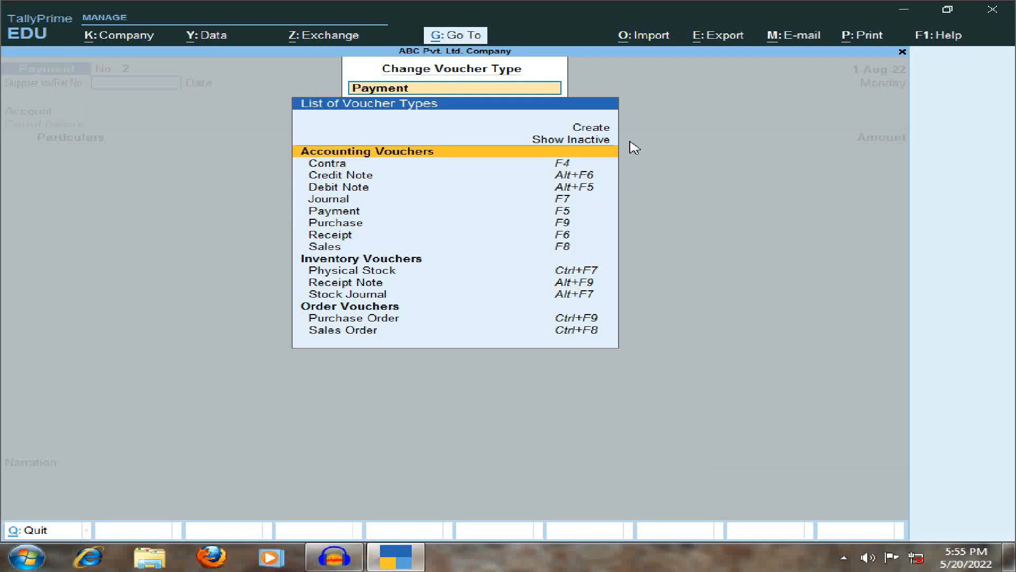
key("Up")
key("Return")
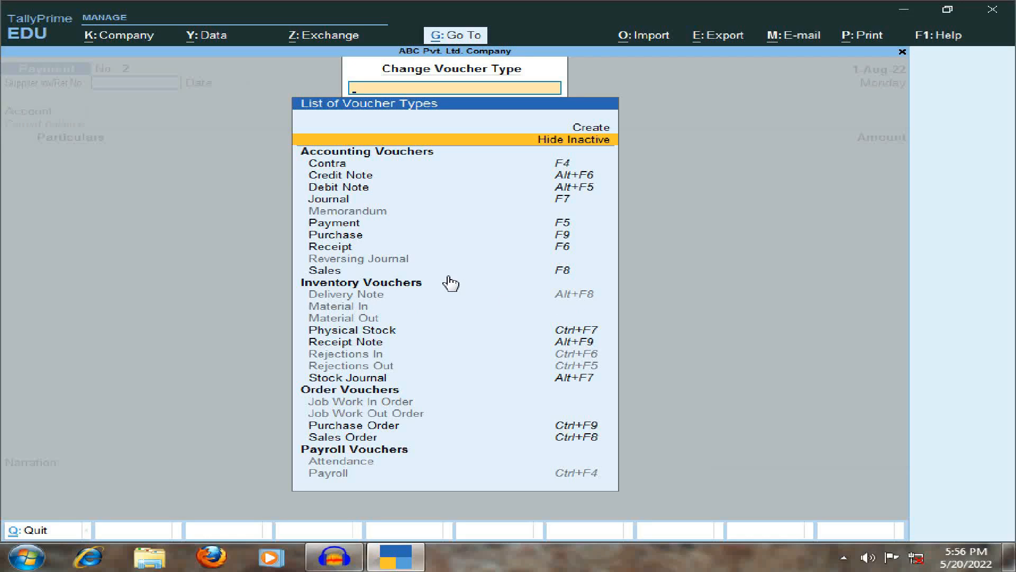
Select the Delivery Note voucher type and activate it.
key("Down")
key("Down")
key("Down")
key("Down")
key("Down")
key("Down")
key("Down")
key("Down")
key("Down")
key("Down")
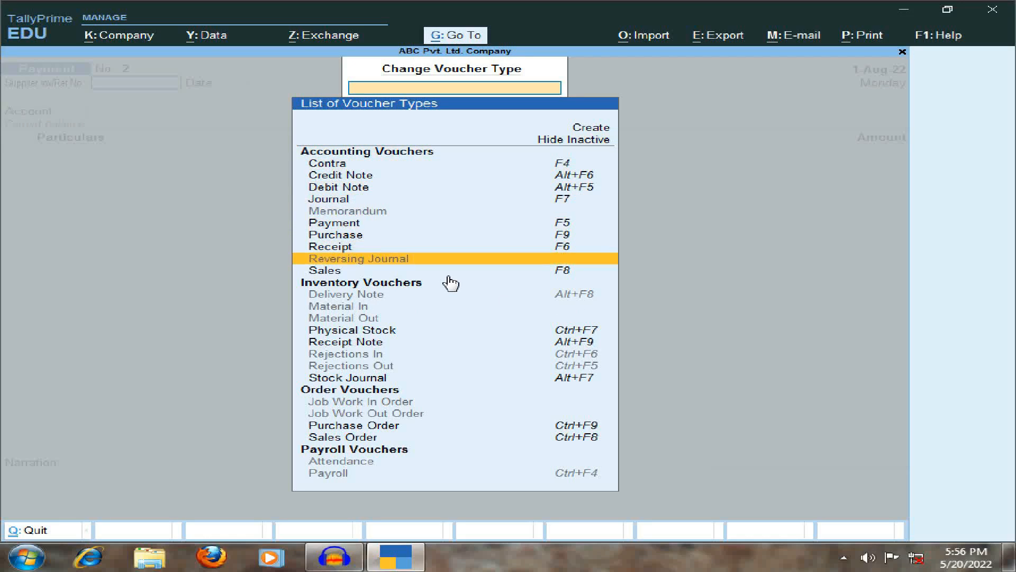
key("Down")
key("Down")
key("Down")
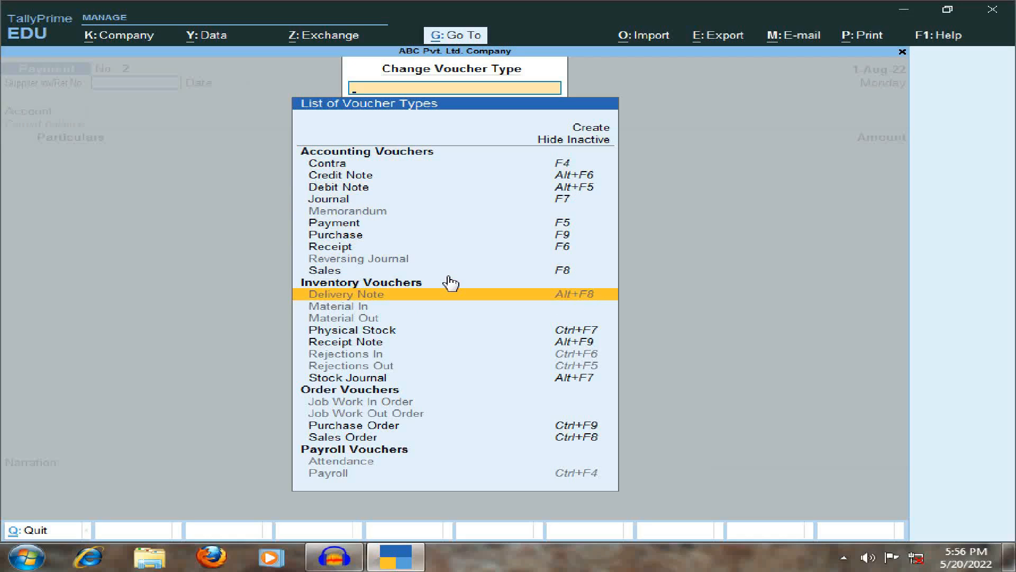
key("Return")
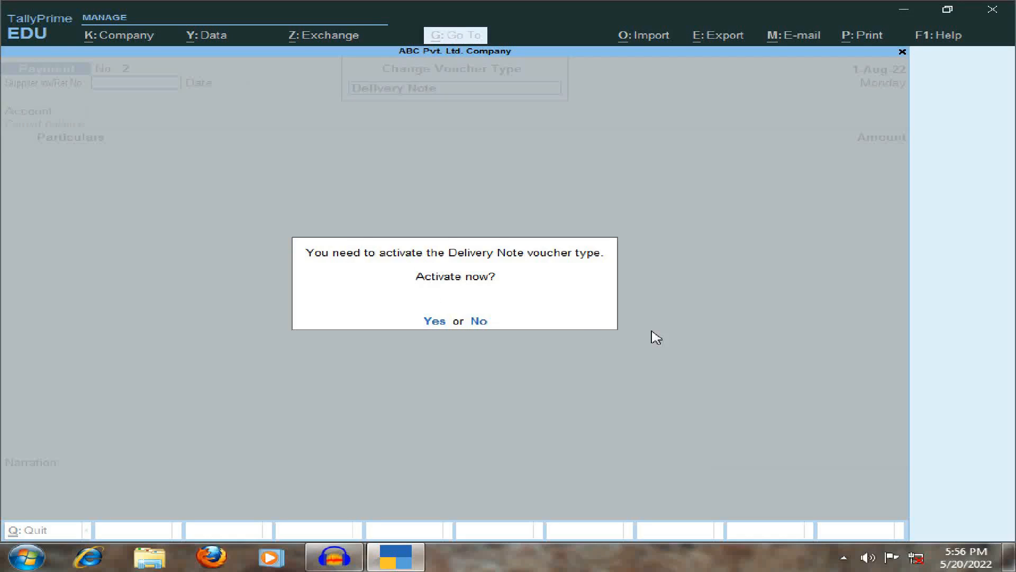
key("y")
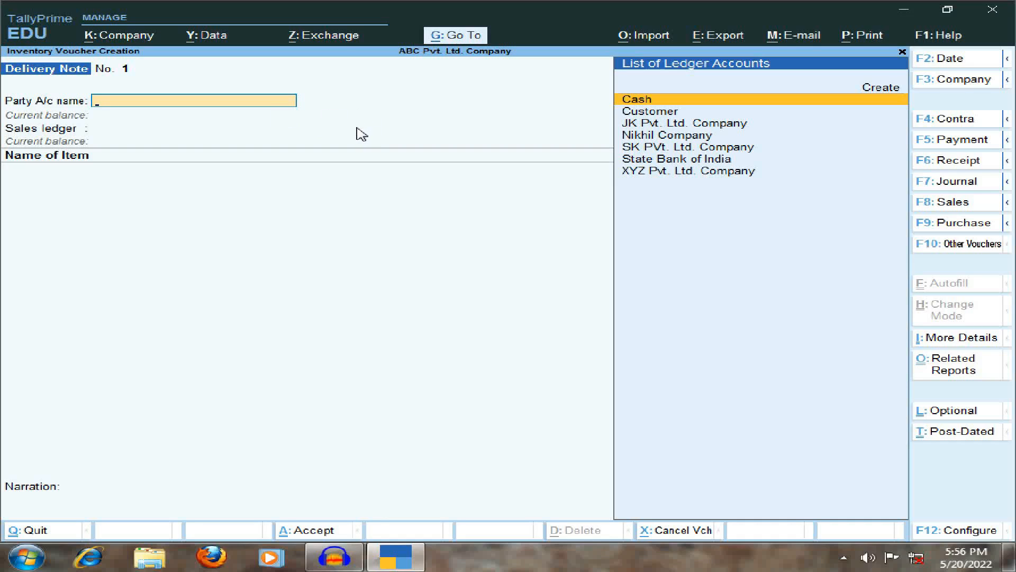
Set the delivery note's voucher date to 2-May-22.
key("F2")
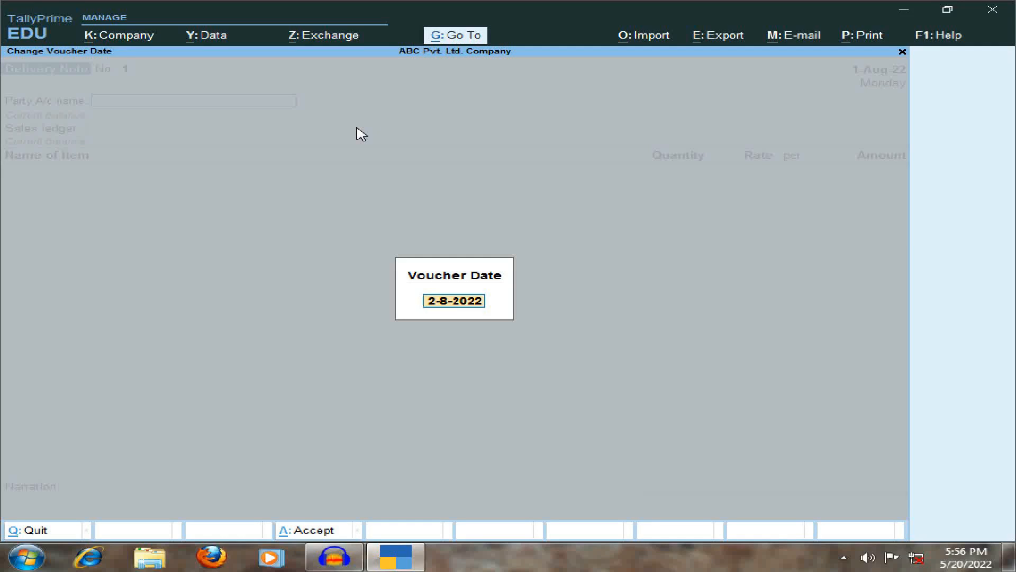
type("2-5")
key("Return")
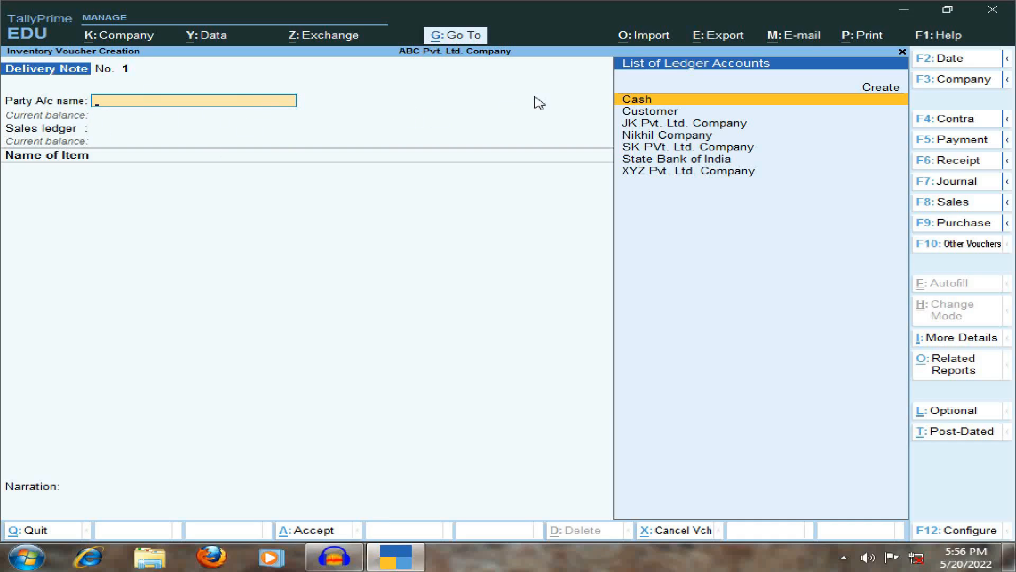
Select Nikhil Company as the delivery note's party account, leaving the order and dispatch details blank.
key("Down")
key("Down")
key("Down")
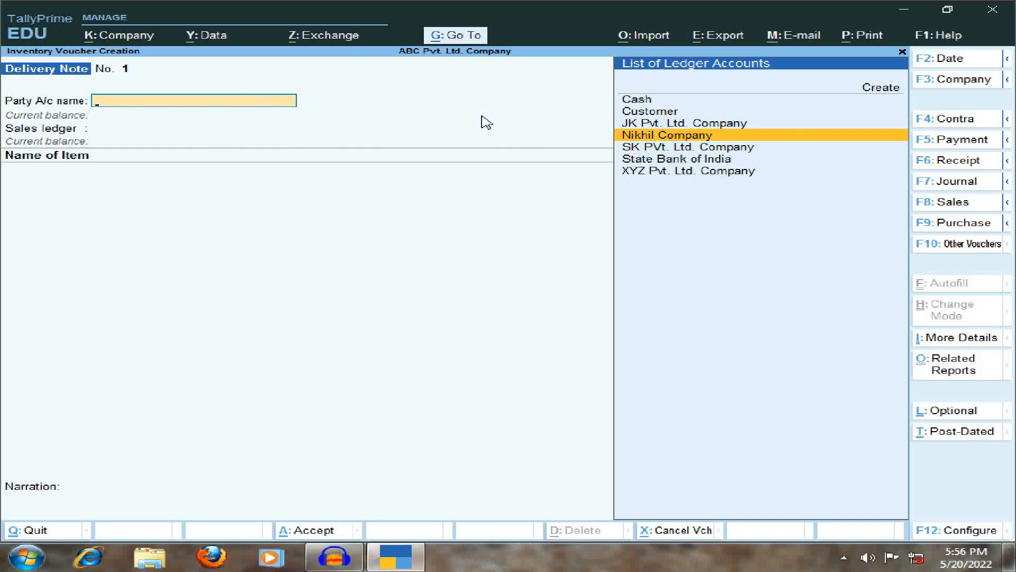
key("Return")
key("Return")
key("Return")
key("Return")
key("Return")
key("Return")
key("Return")
key("Return")
key("Return")
key("Return")
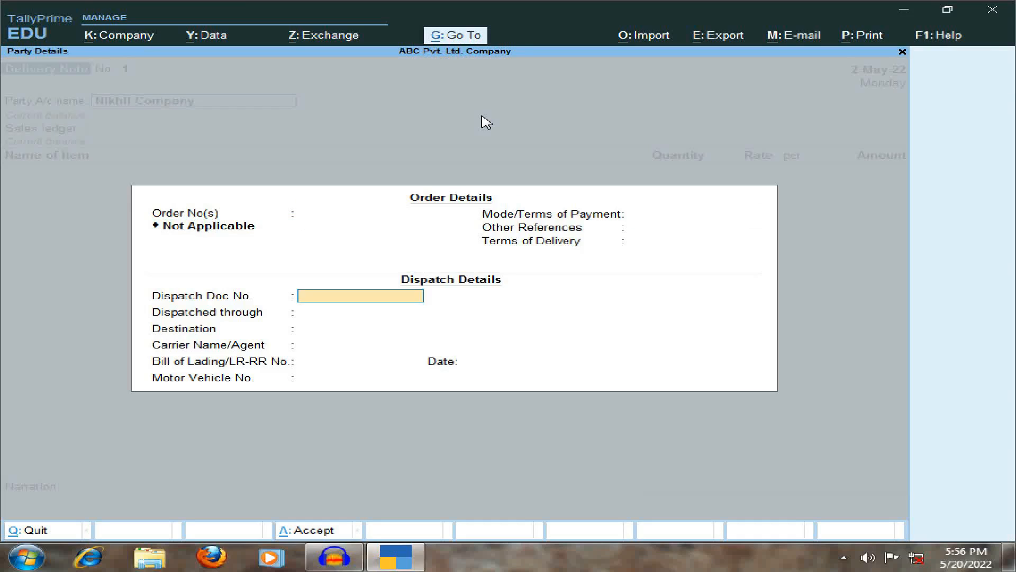
key("Return")
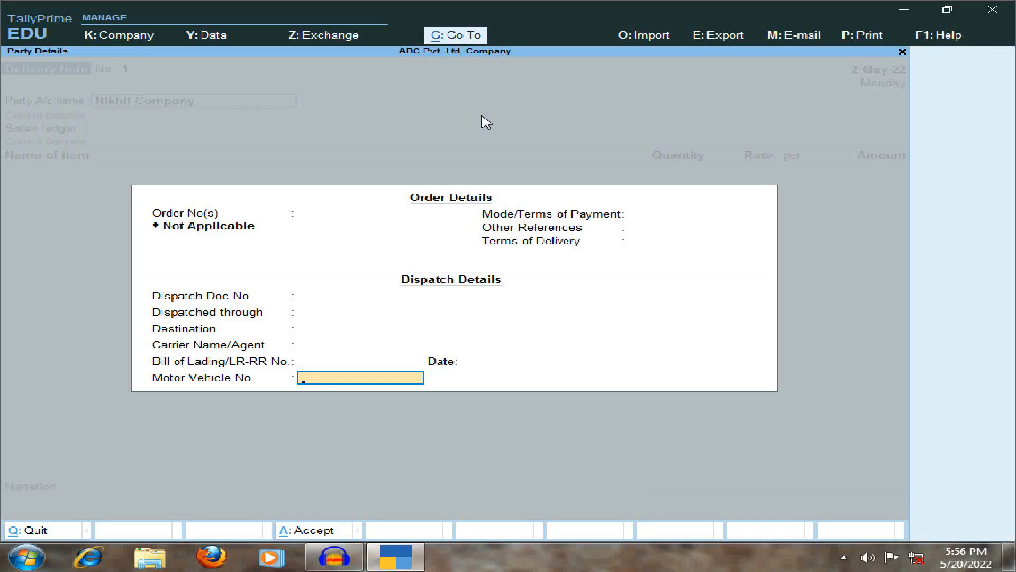
key("Return")
key("Return")
key("Return")
key("Return")
key("Return")
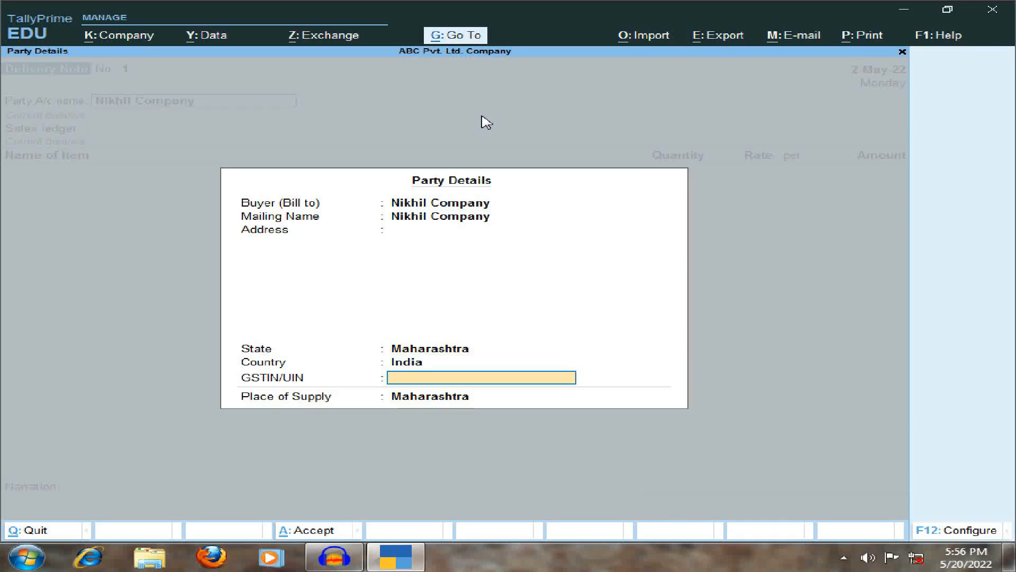
Accept the default party details with Maharashtra as place of supply, and select Sales as the sales ledger.
key("Return")
key("Return")
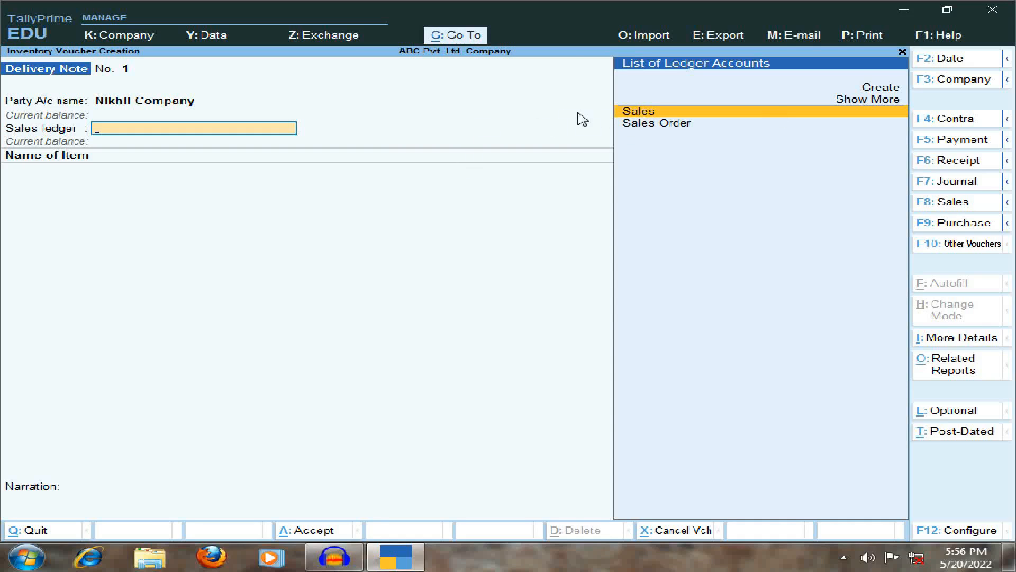
key("Return")
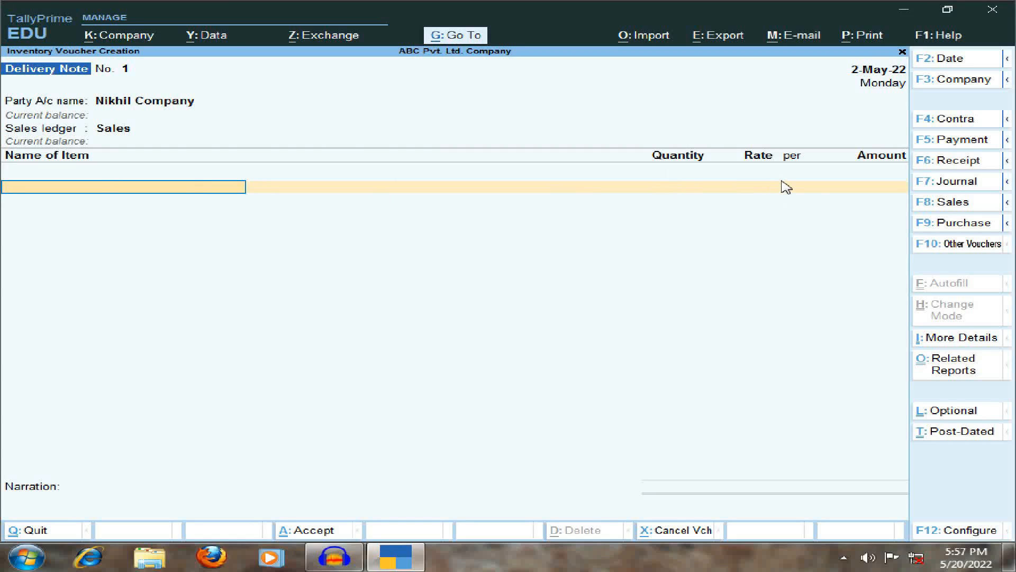
Add Normal Keyboard as the first stock item, with tracking number 1 and order number Not Applicable.
left_click(667, 187)
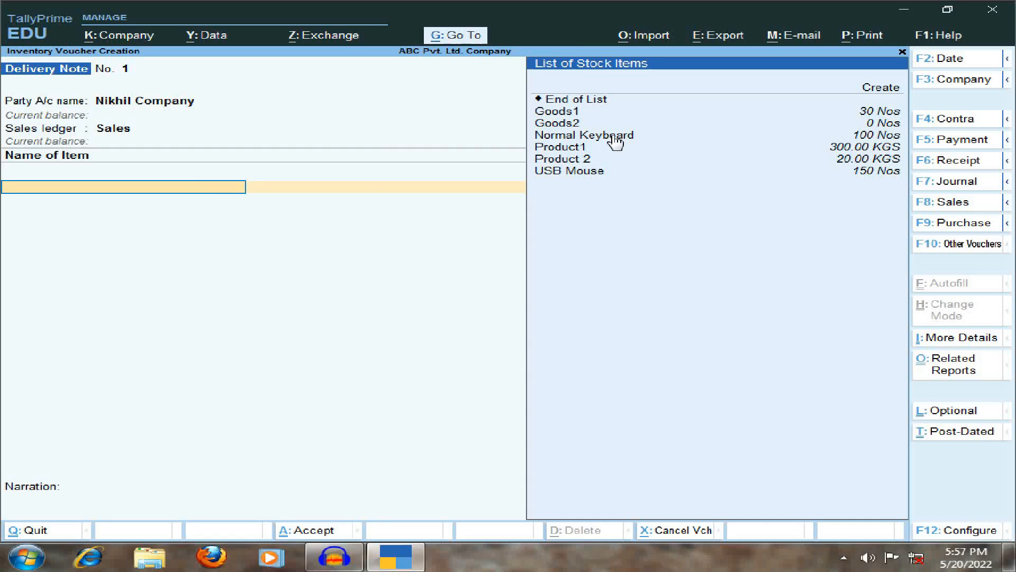
key("Down")
key("Down")
key("Down")
key("Down")
key("Down")
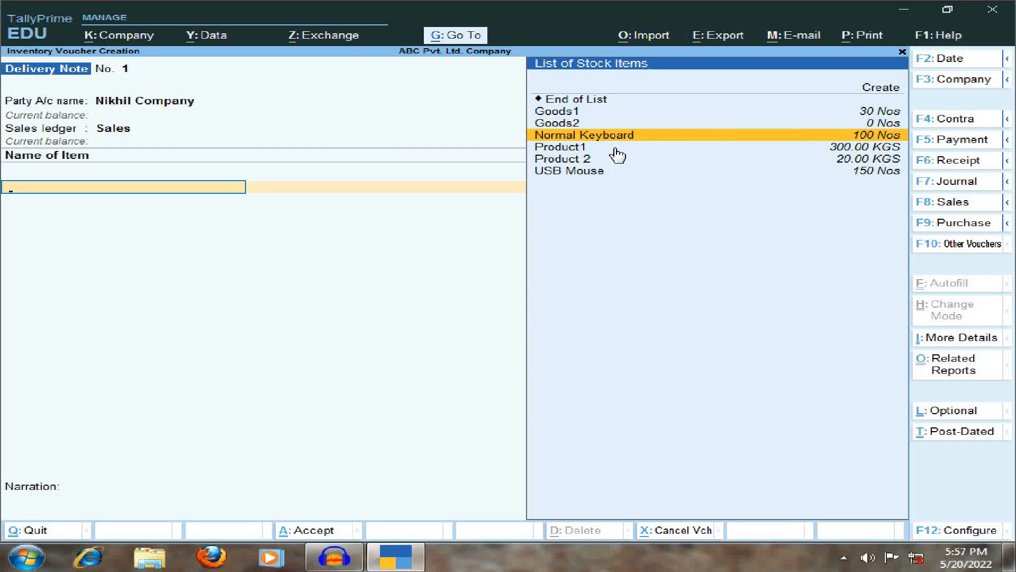
key("Return")
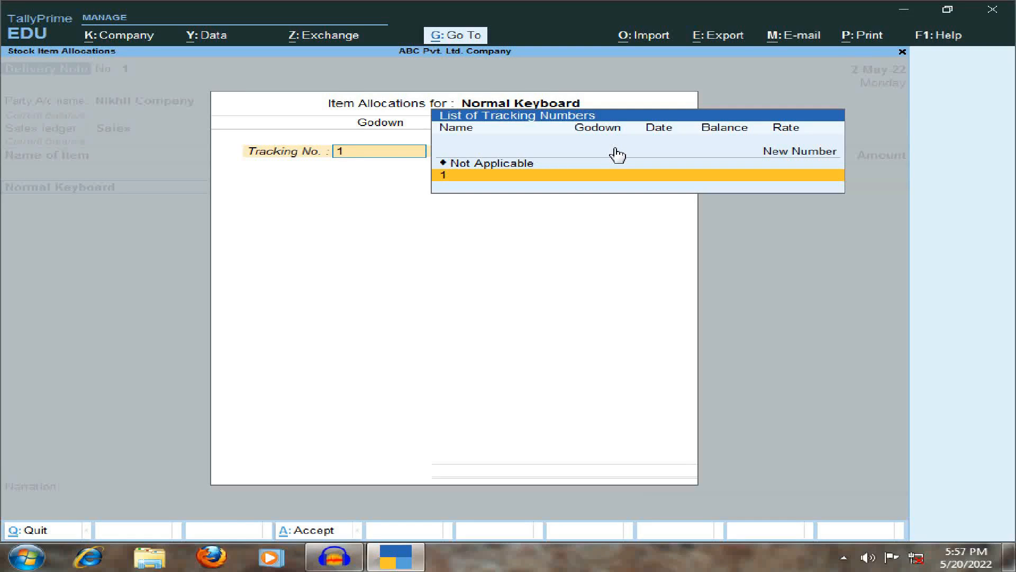
key("Return")
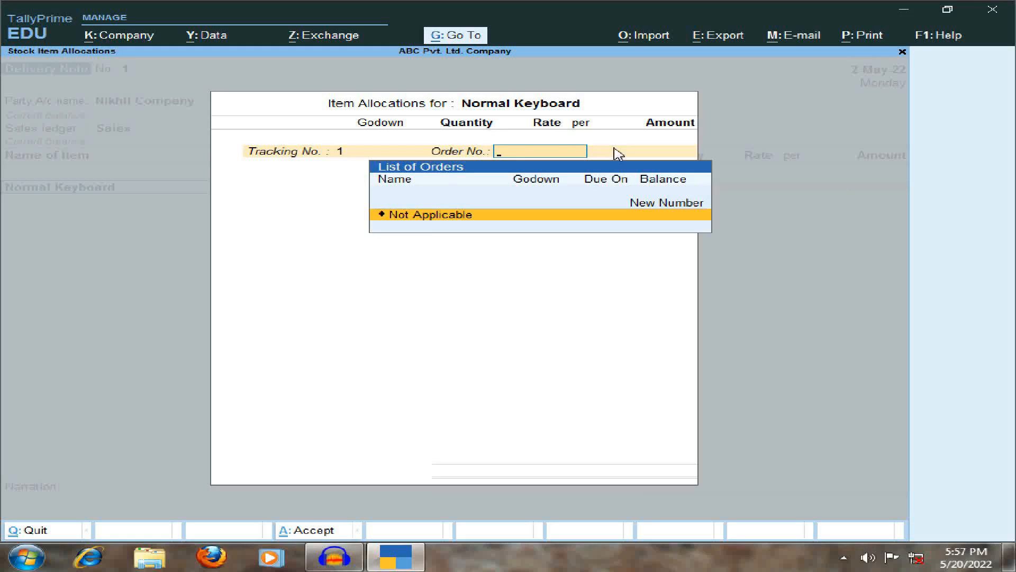
key("Return")
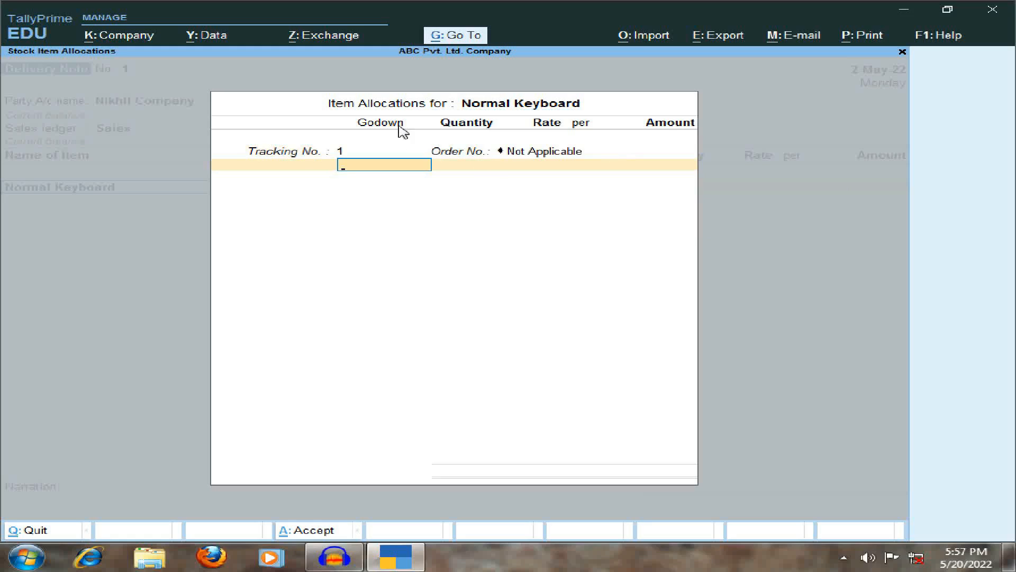
Allocate 50 Nos of Normal Keyboard from the Main Location godown at a rate of 500 per Nos, ending the allocation list.
key("space")
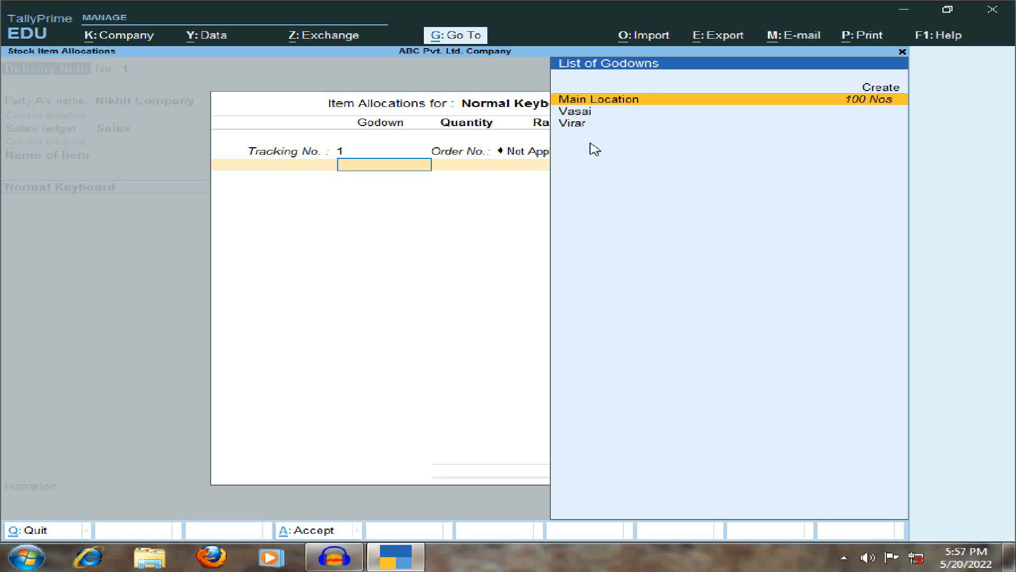
key("Return")
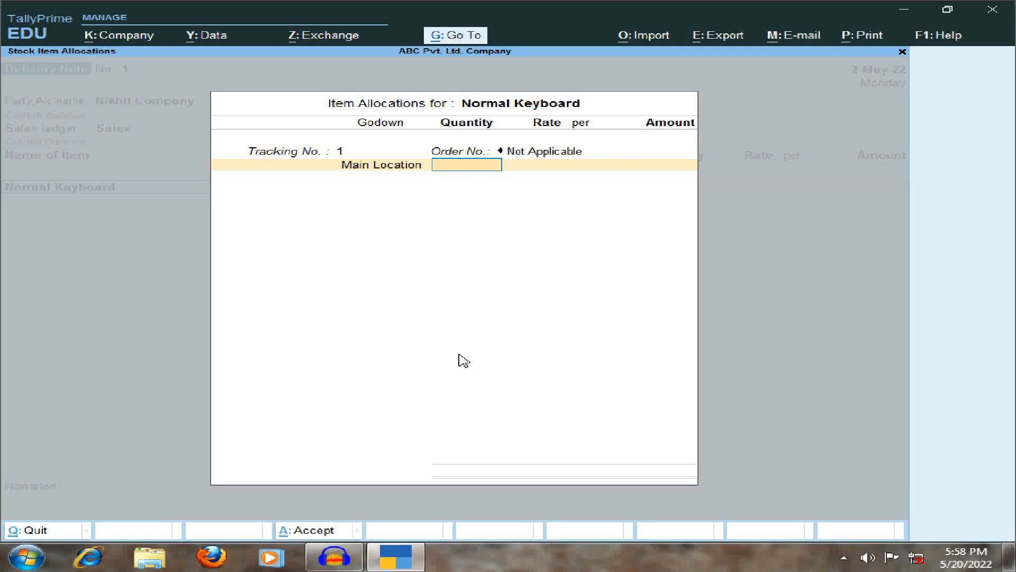
key("Return")
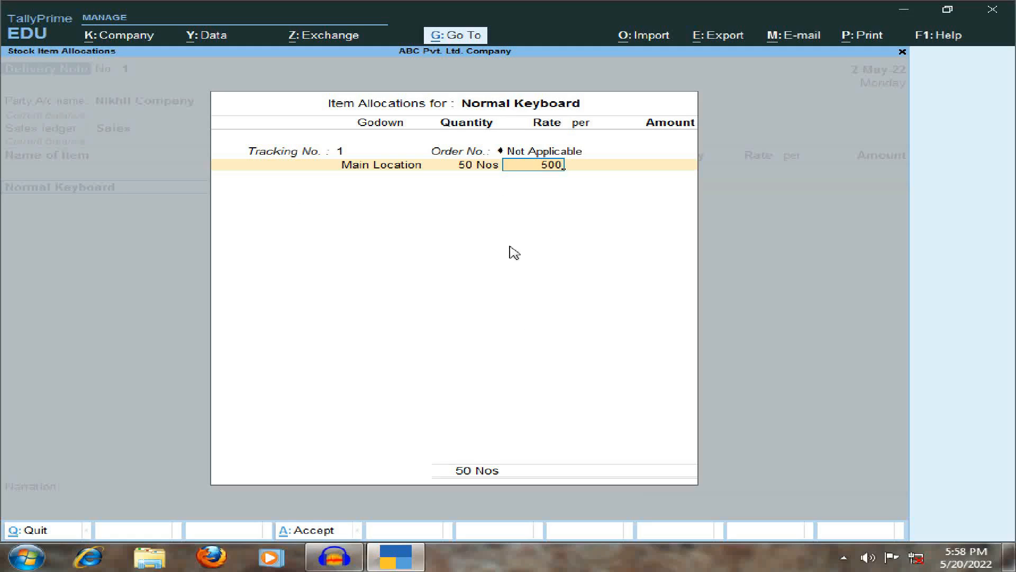
type("500")
key("Return")
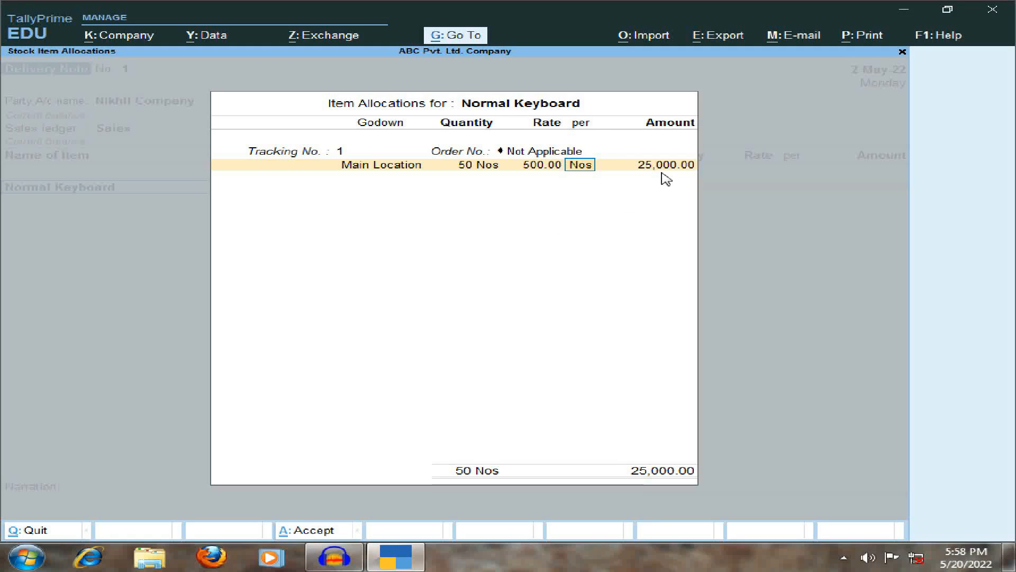
key("Return")
key("Return")
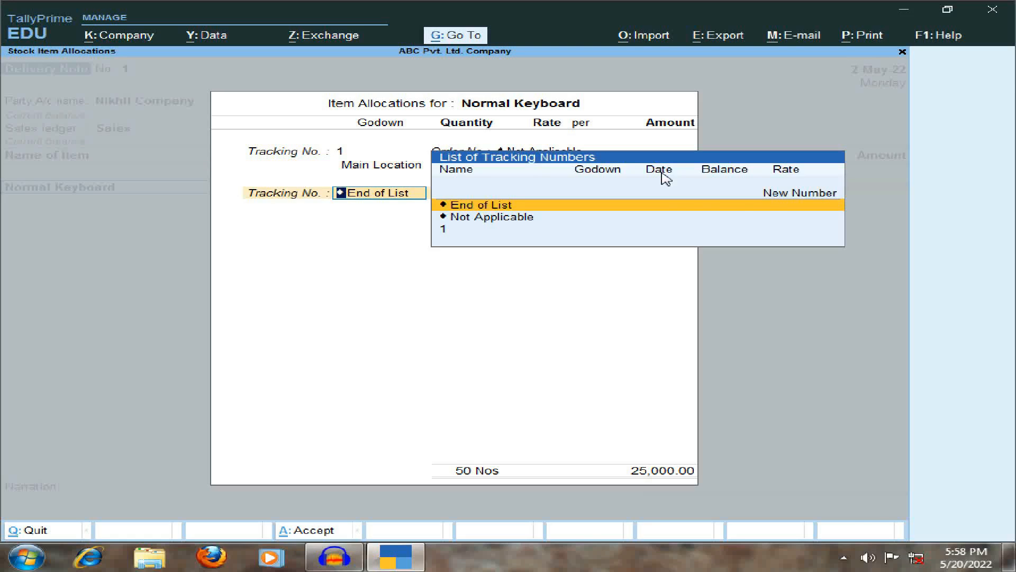
key("Return")
key("Return")
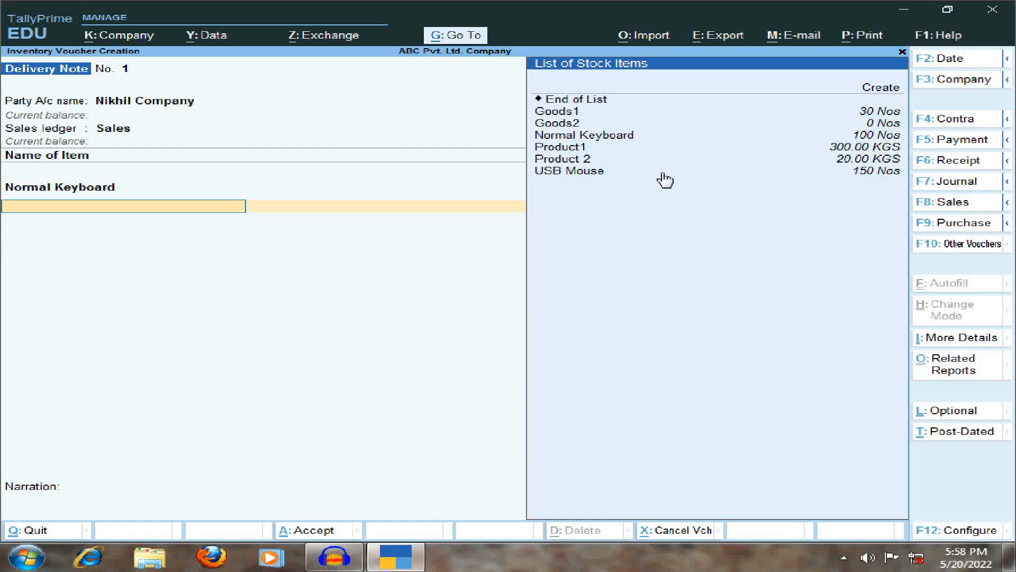
Add USB Mouse as the second stock item, with tracking number 1 and order number Not Applicable.
key("Down")
key("Down")
key("Down")
key("Down")
key("Down")
key("Down")
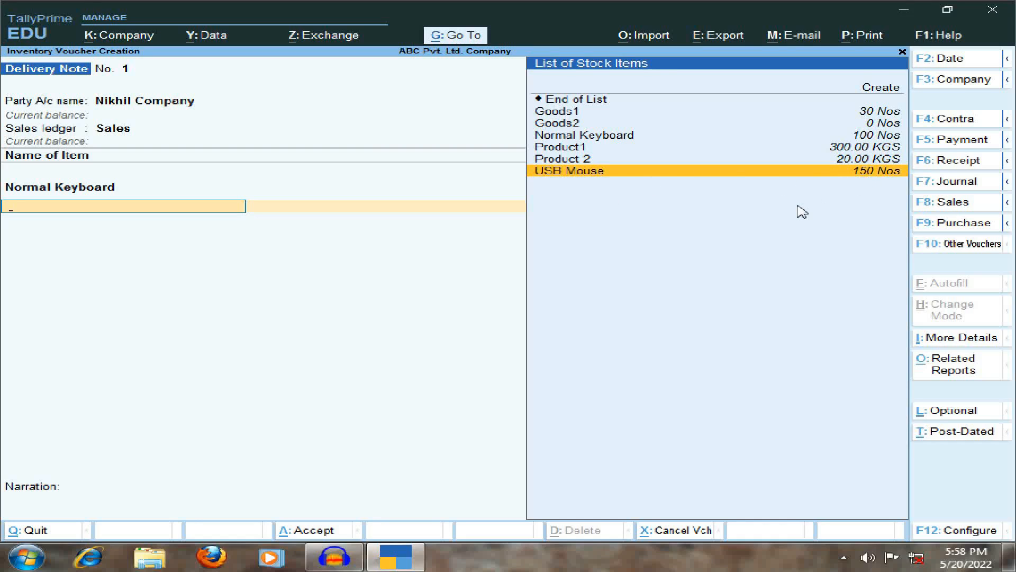
key("Return")
type("1")
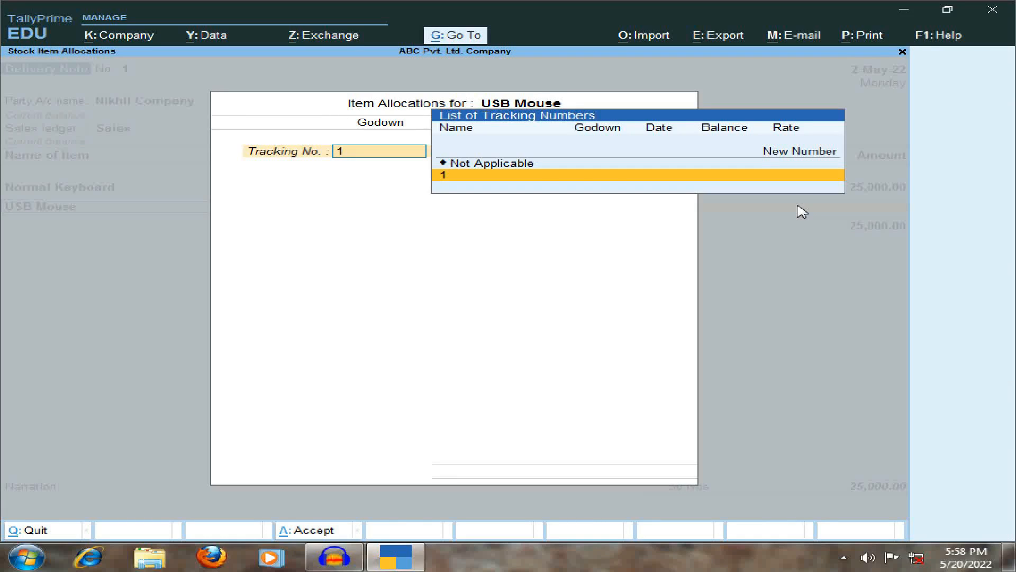
key("Return")
key("Return")
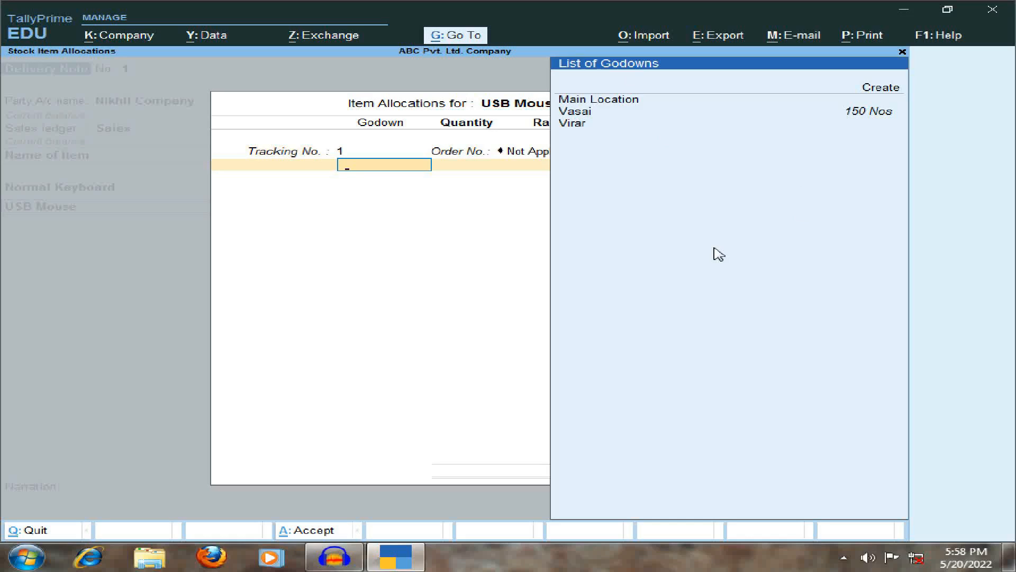
Allocate 50 Nos of USB Mouse from the Vasai godown at a rate of 250 per Nos, ending the allocation list.
key("Down")
key("Down")
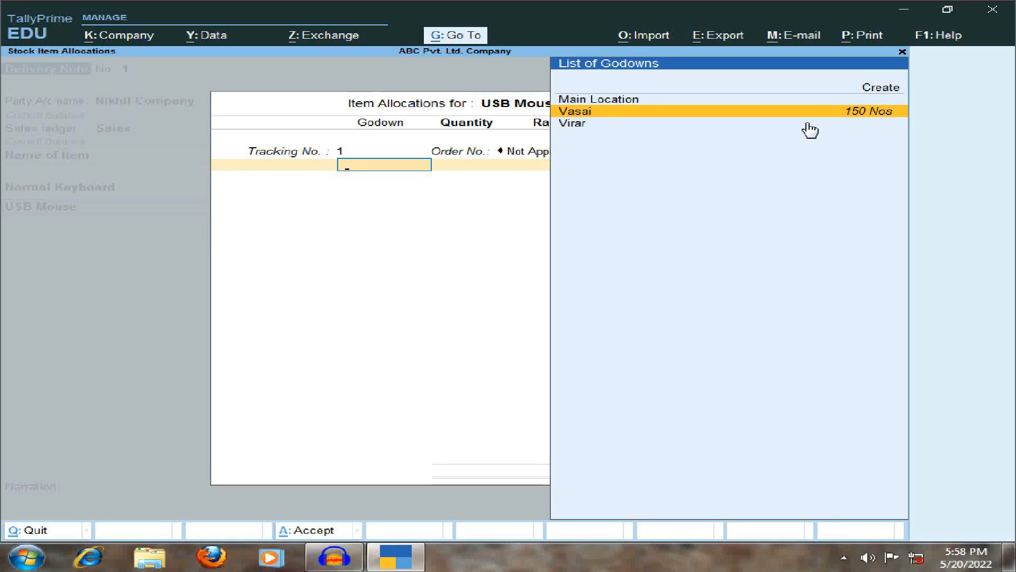
key("Return")
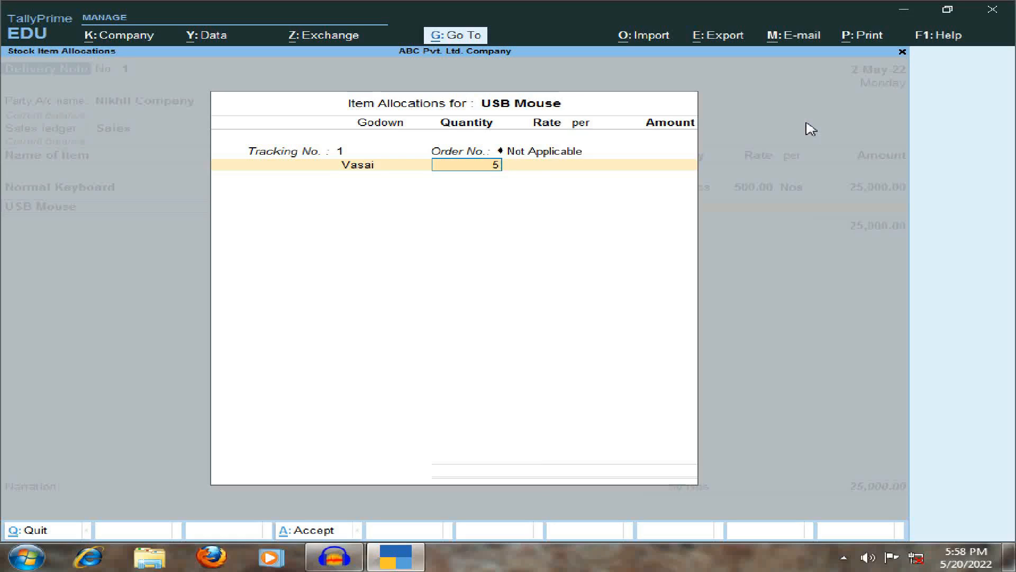
type("50")
key("Return")
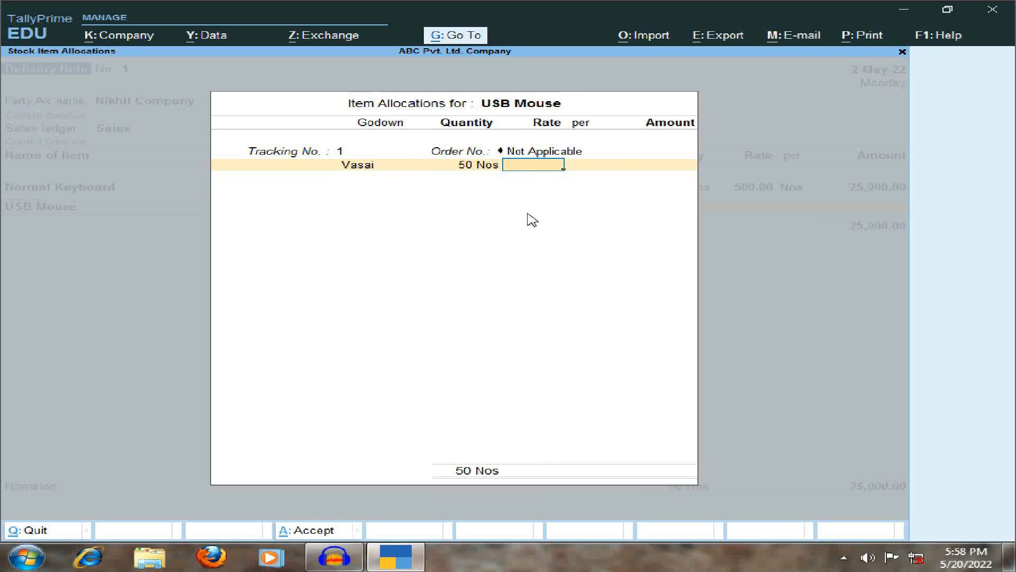
type("250")
key("Return")
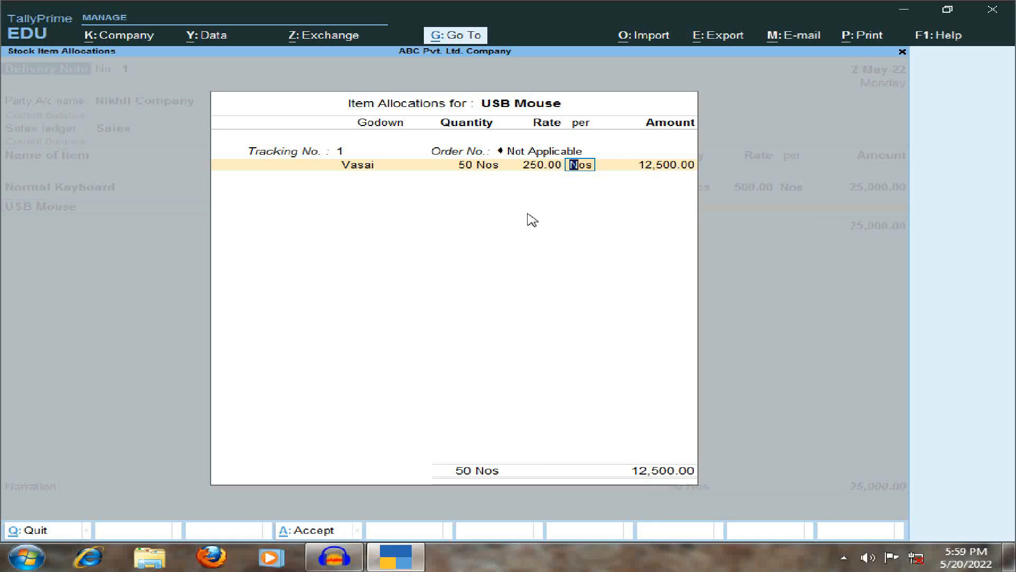
key("Return")
key("Return")
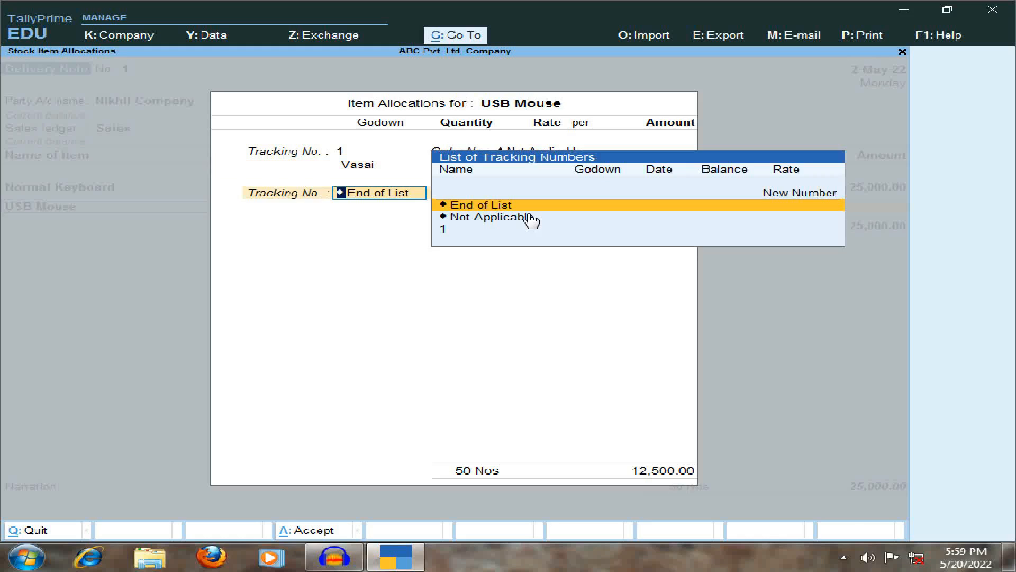
key("Return")
key("Return")
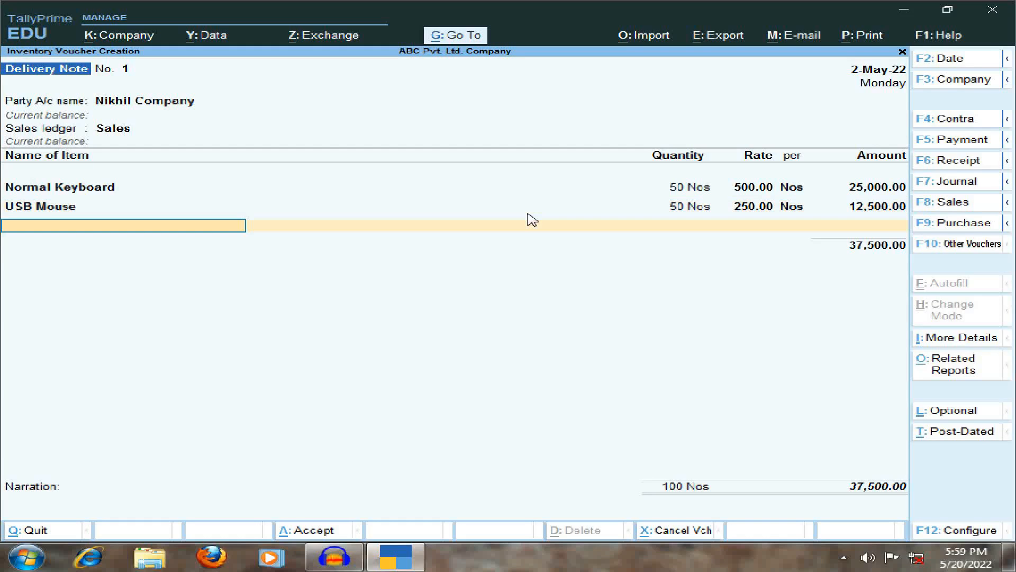
End the item list, leave the narration blank, and save the delivery note, returning to the Gateway of Tally.
key("Return")
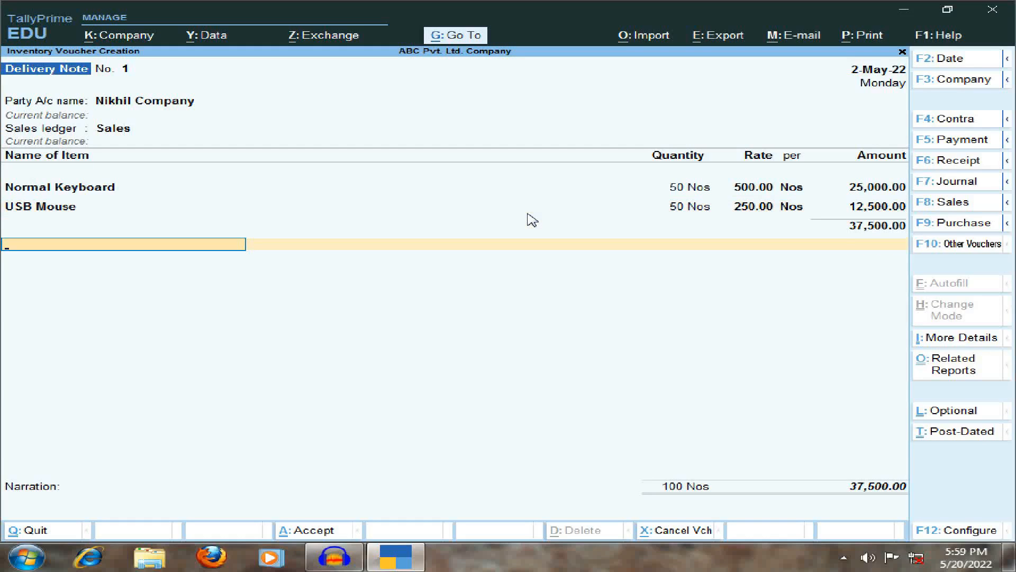
key("Return")
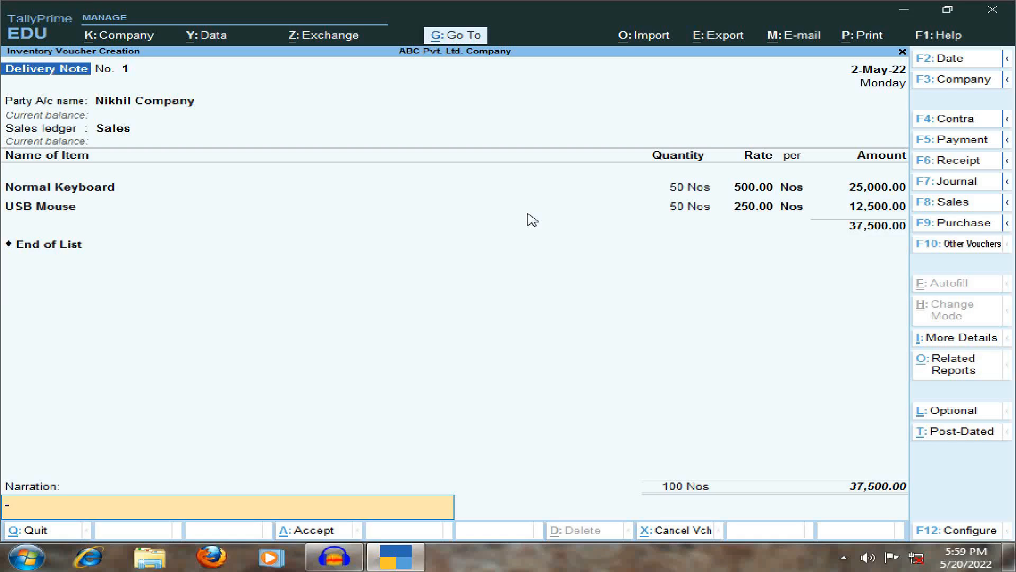
key("Return")
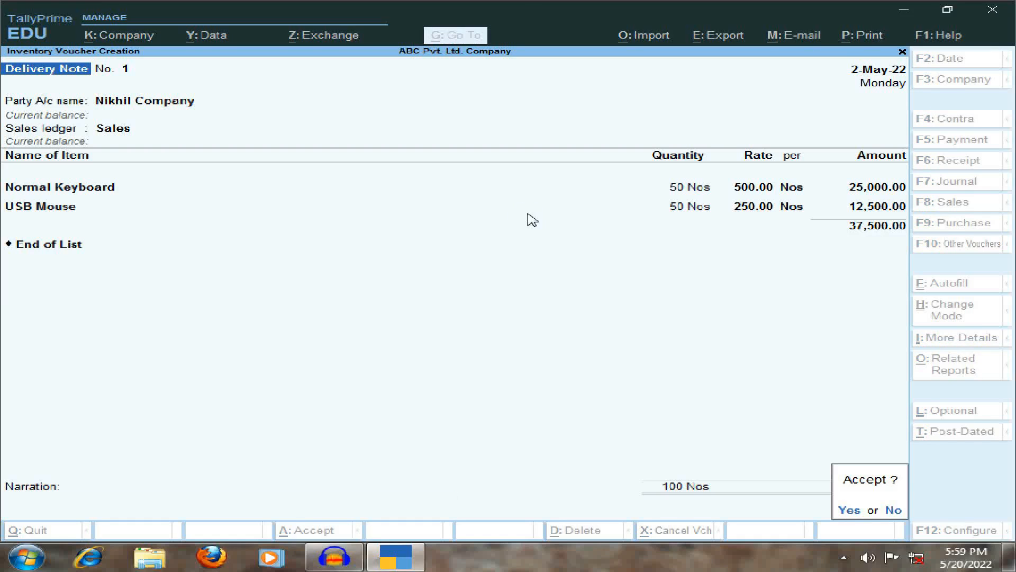
key("Return")
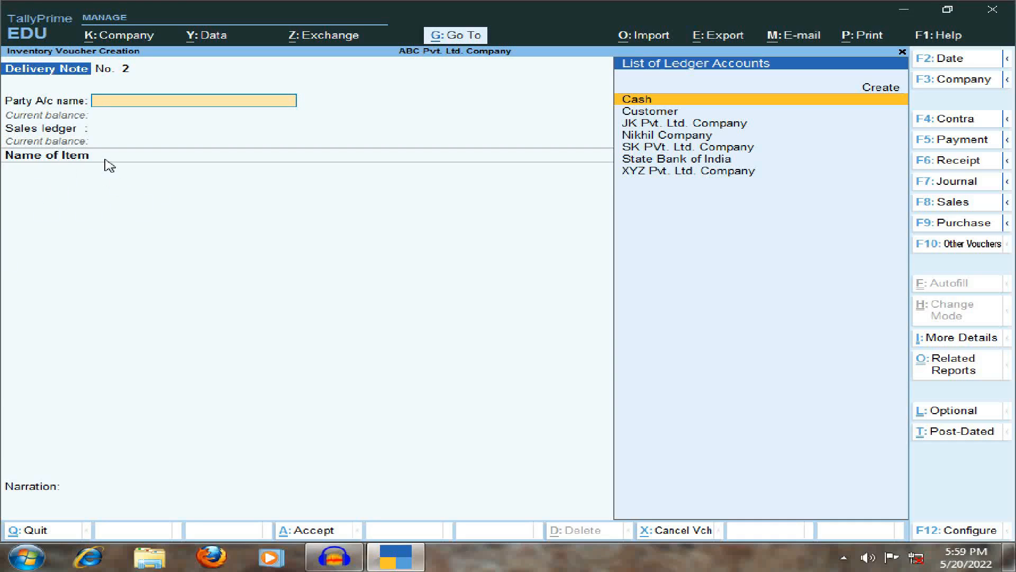
key("Escape")
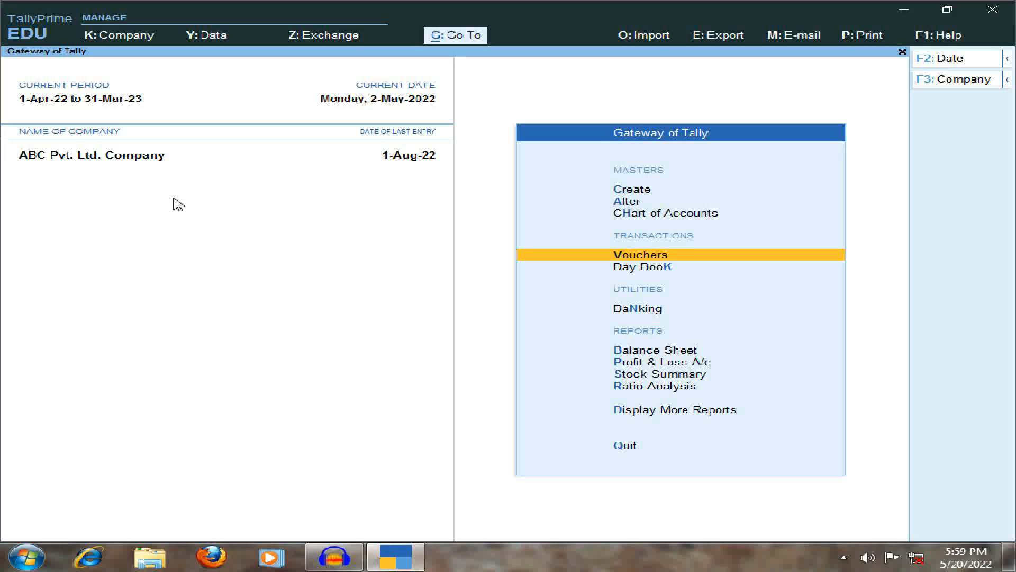
View the Stock Summary and check the closing balance of Normal Keyboard in the Kayboard stock group.
key("Down")
key("Down")
key("Down")
key("Down")
key("Down")
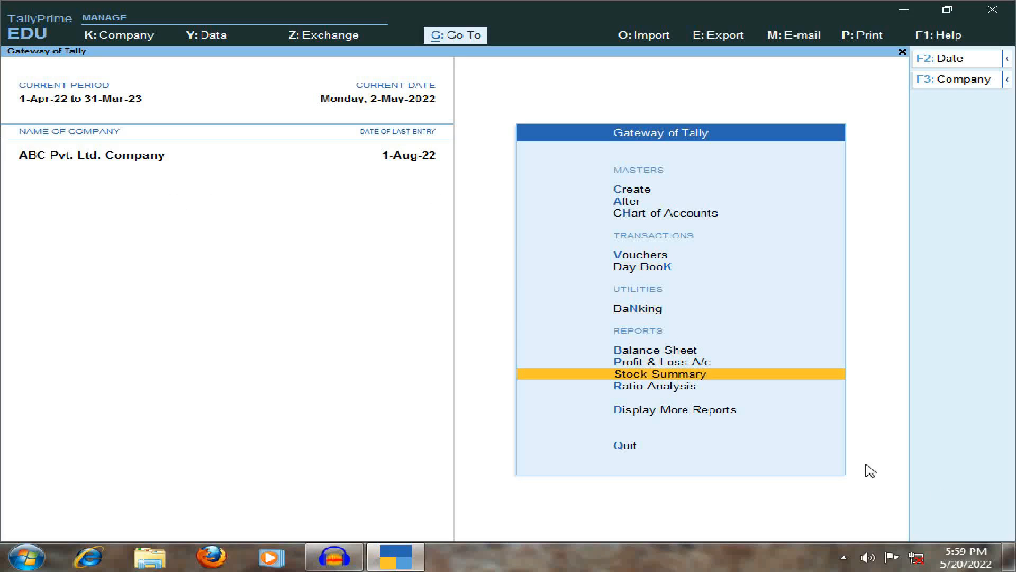
left_click(698, 374)
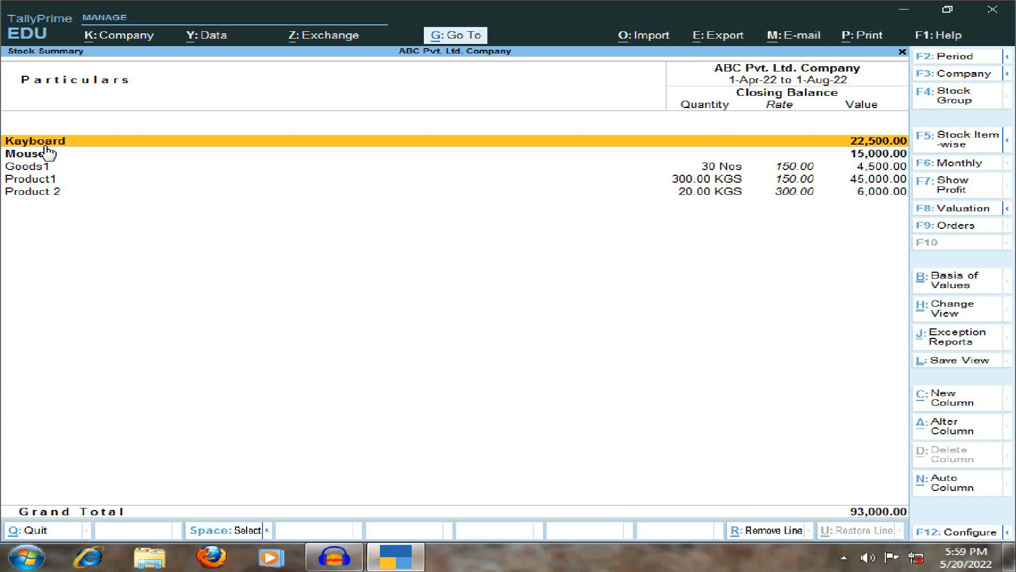
key("Return")
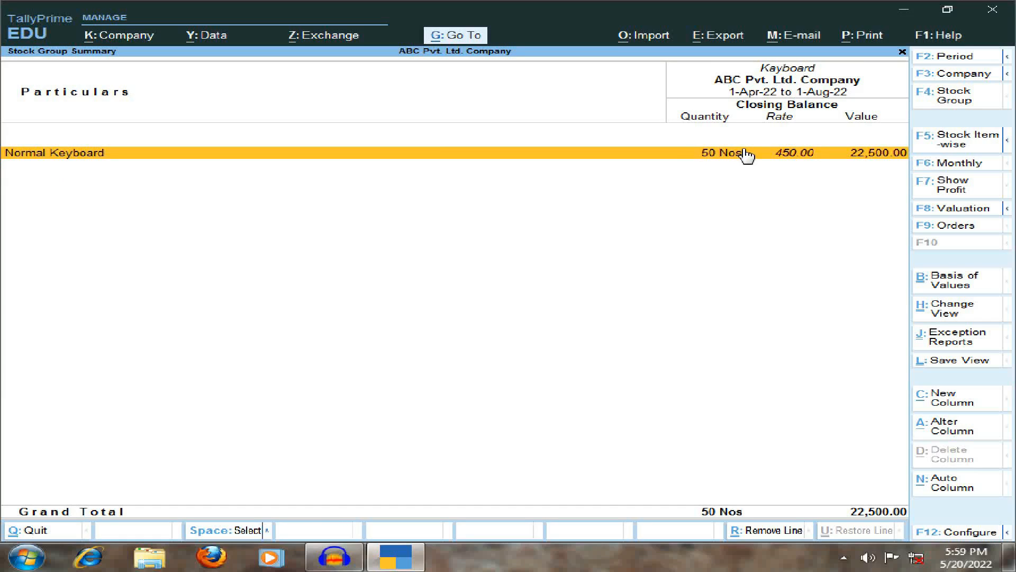
key("Escape")
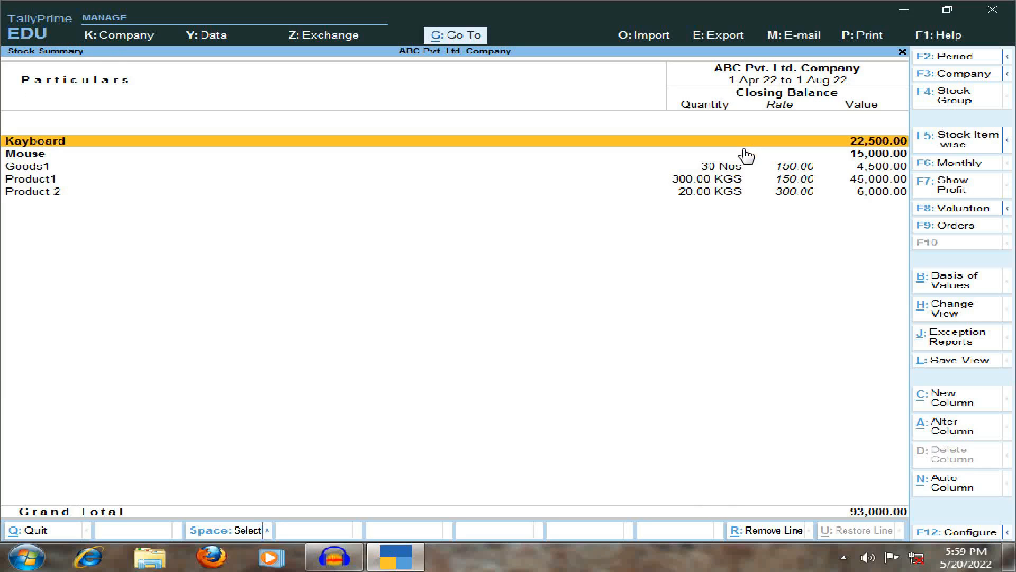
Check the closing balance of USB Mouse in the Mouse stock group, and dismiss the Windows color scheme message after leaving the report.
left_click(746, 154)
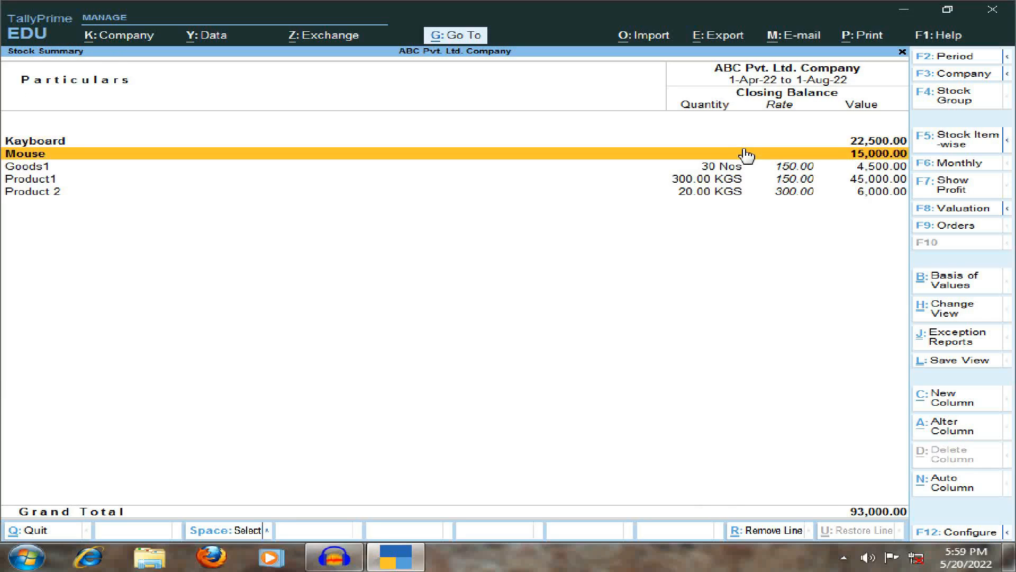
left_click(745, 154)
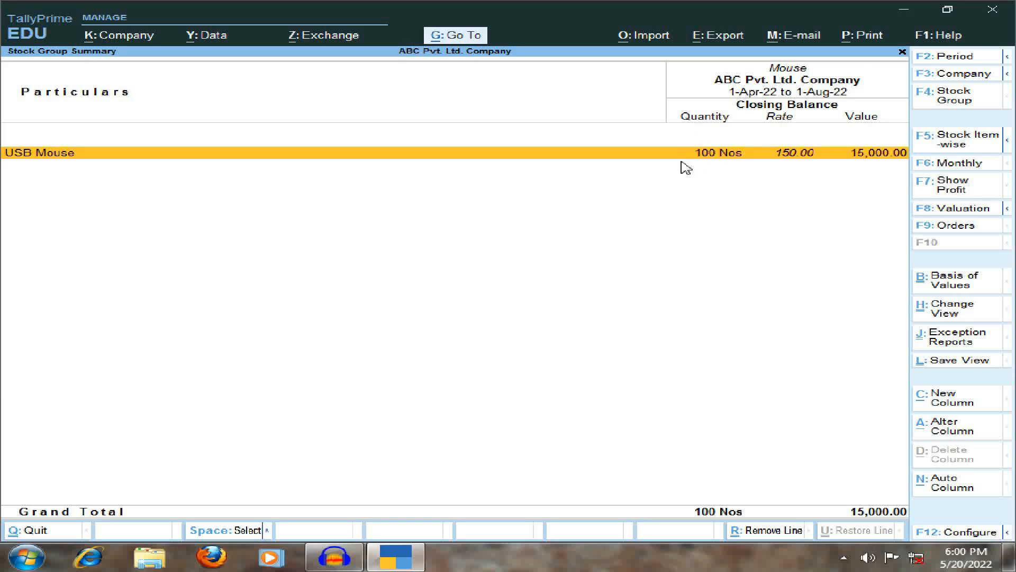
key("Escape")
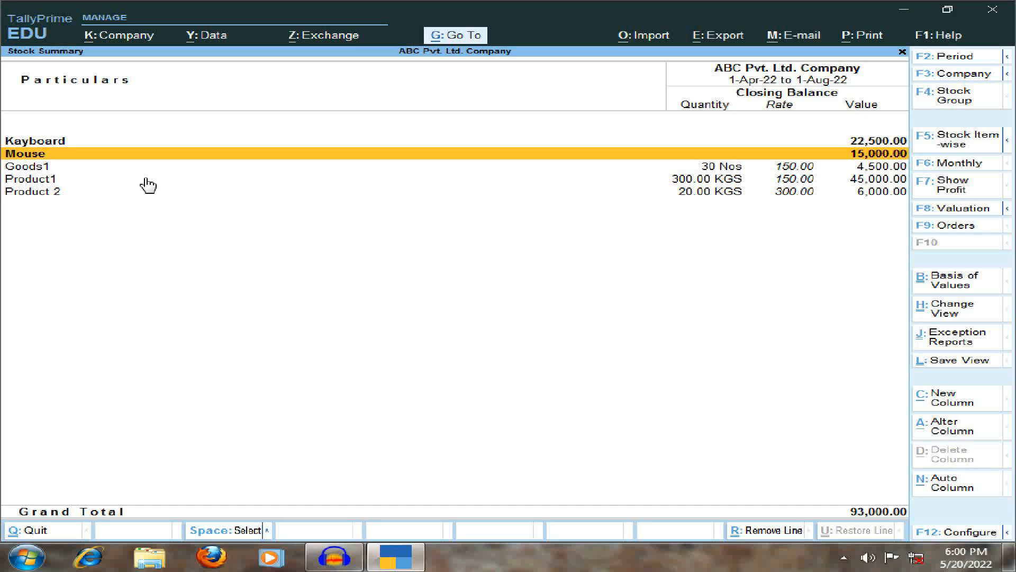
key("Escape")
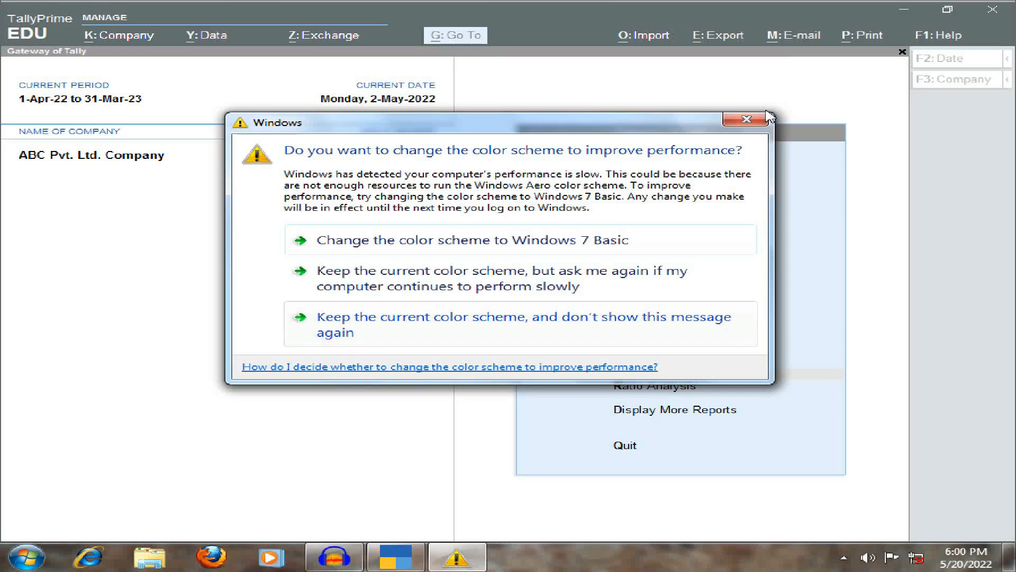
left_click(747, 120)
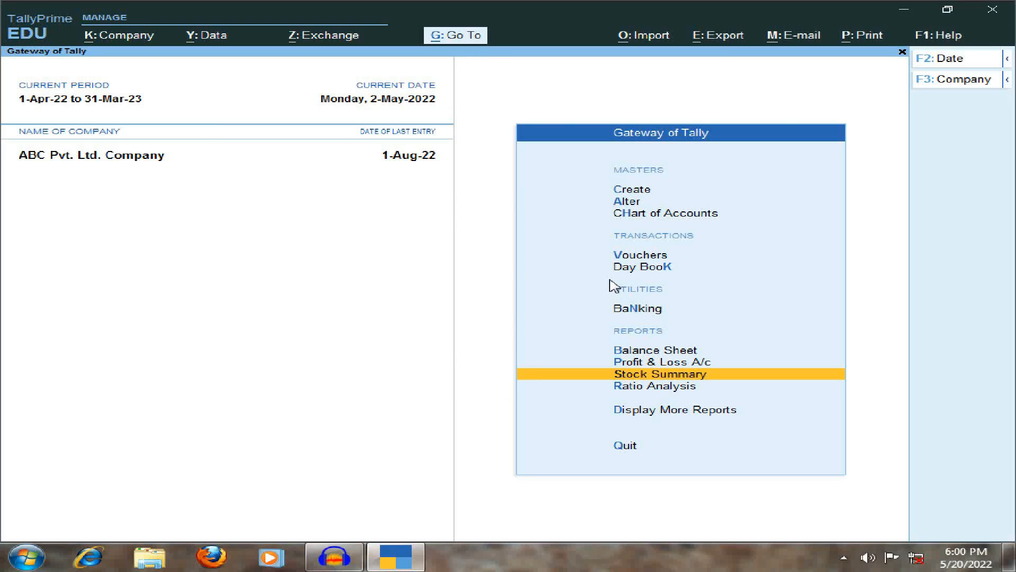
Display the Statistics report from the Statements of Accounts to view the voucher types.
key("Down")
key("Down")
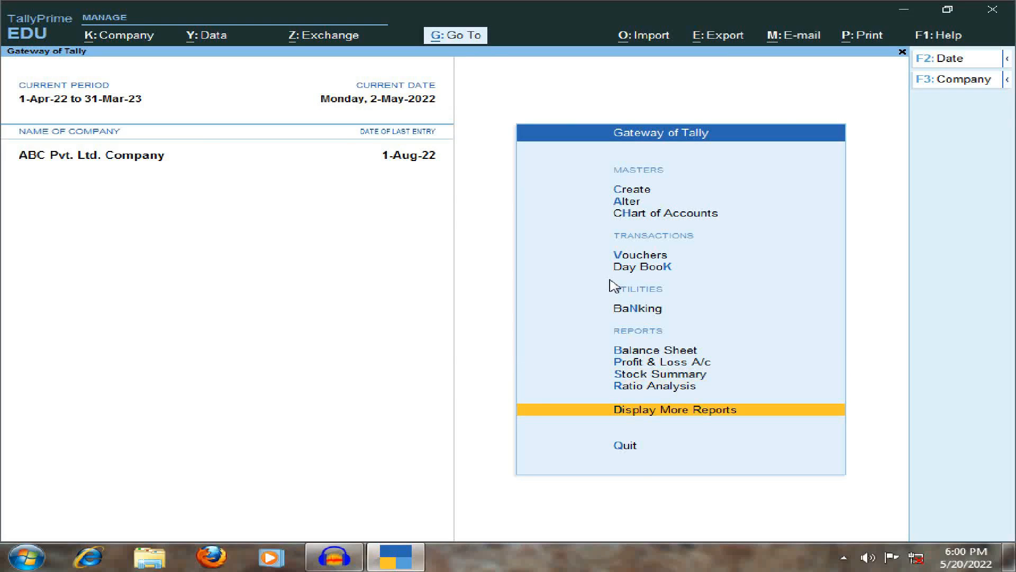
left_click(751, 413)
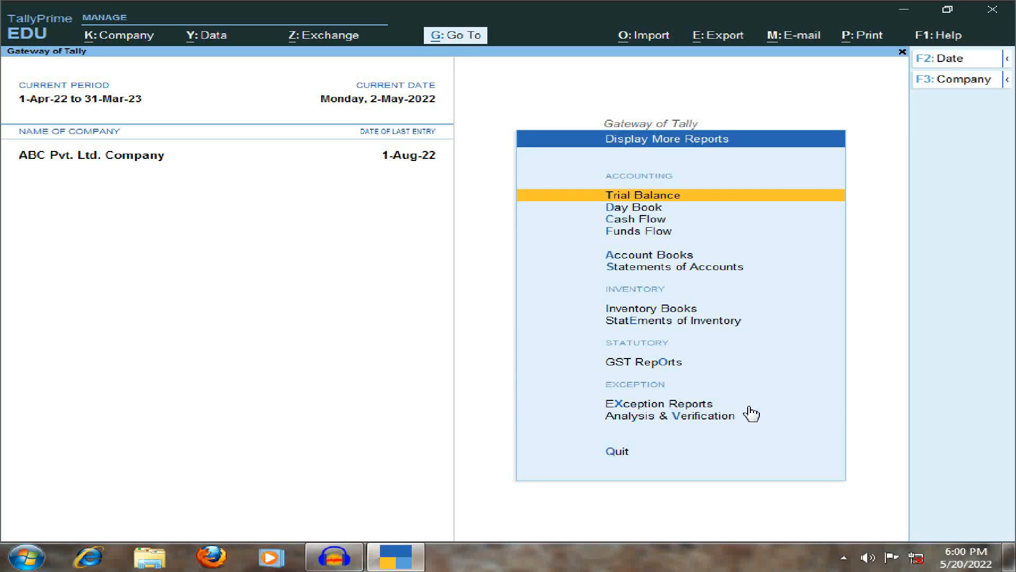
key("Down")
key("Down")
key("Down")
key("Down")
key("Down")
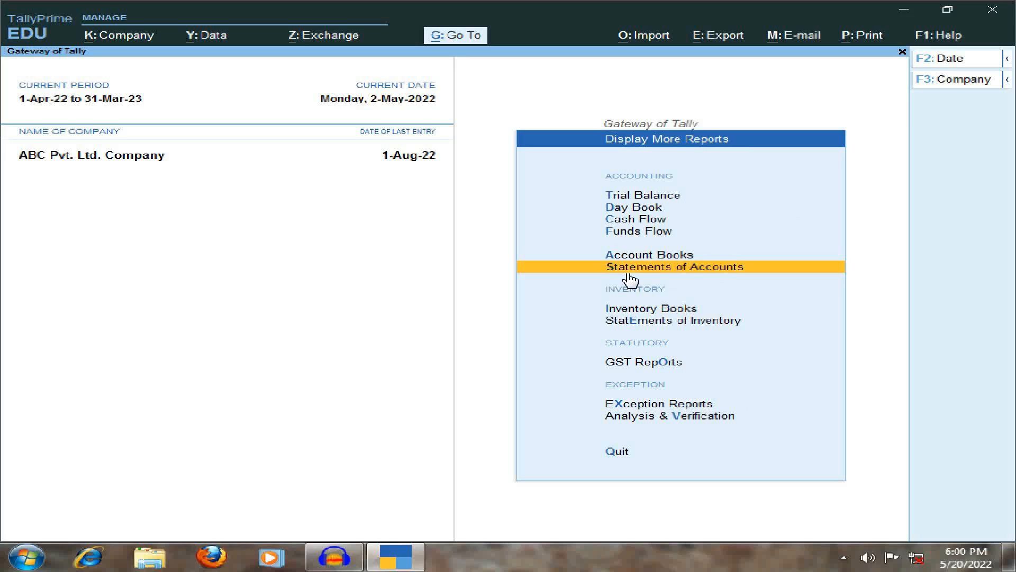
left_click(718, 272)
key("Down")
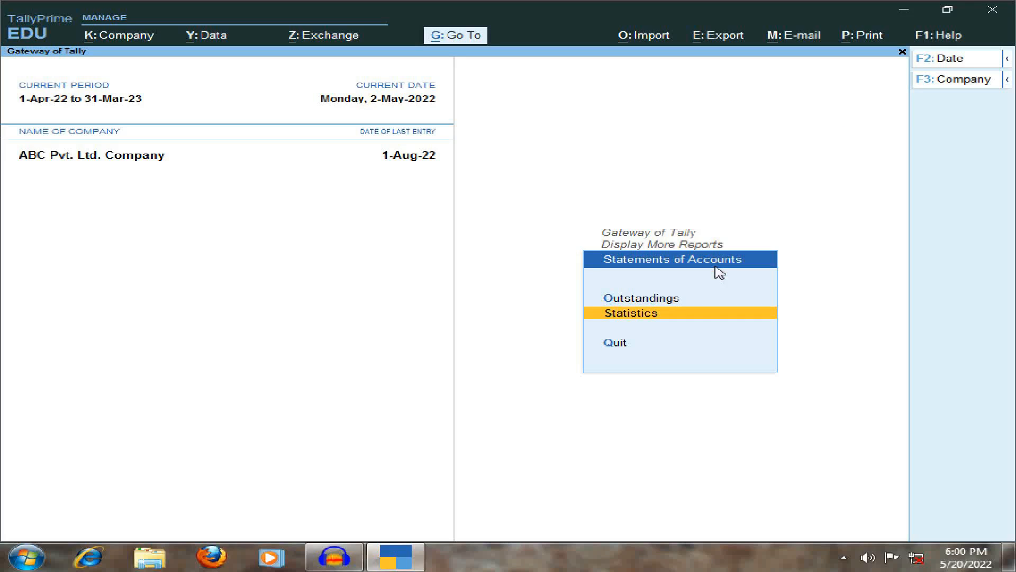
key("Return")
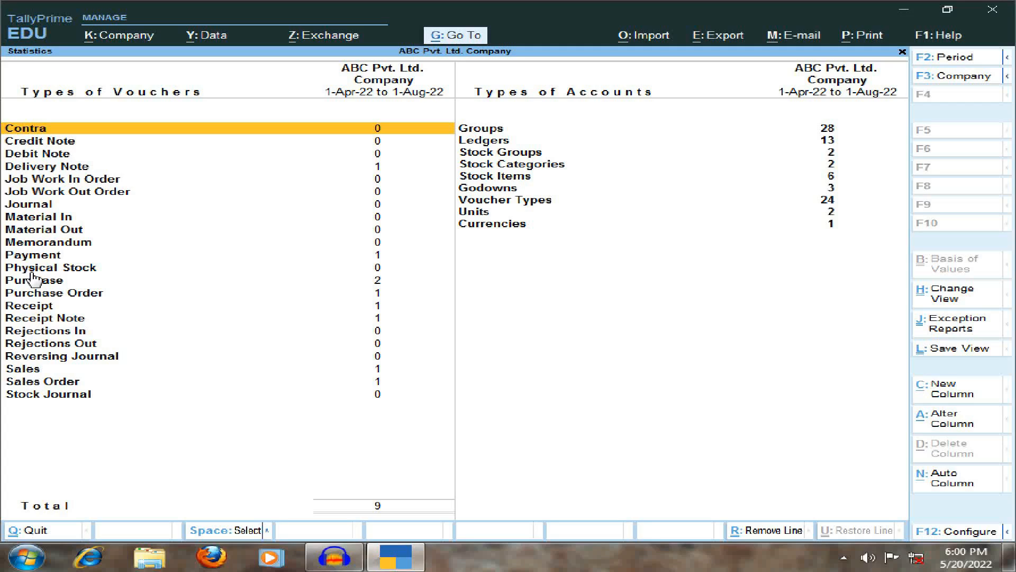
Drill down from the Delivery Note voucher type to the list of its vouchers for May.
key("Down")
key("Down")
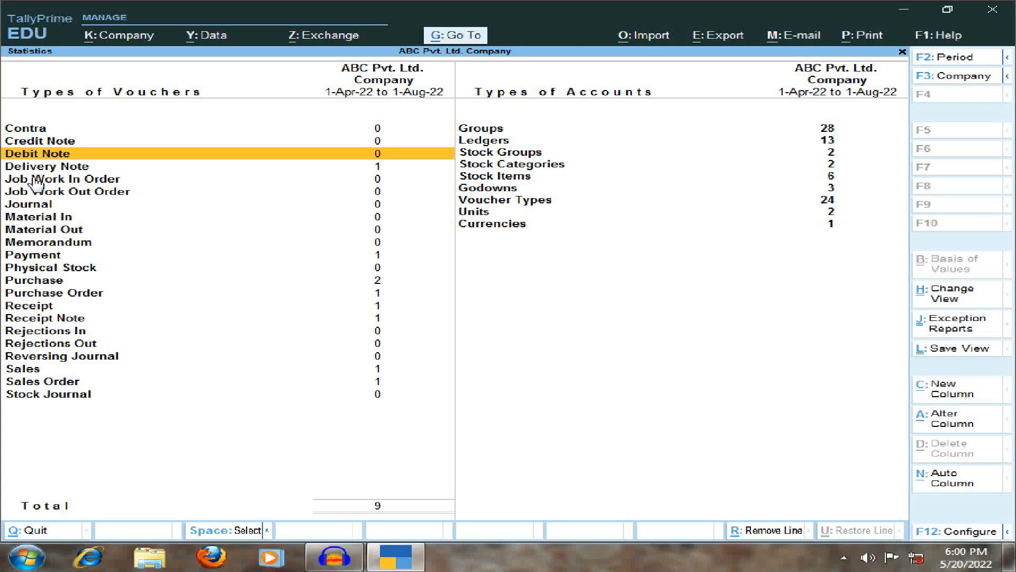
left_click(93, 169)
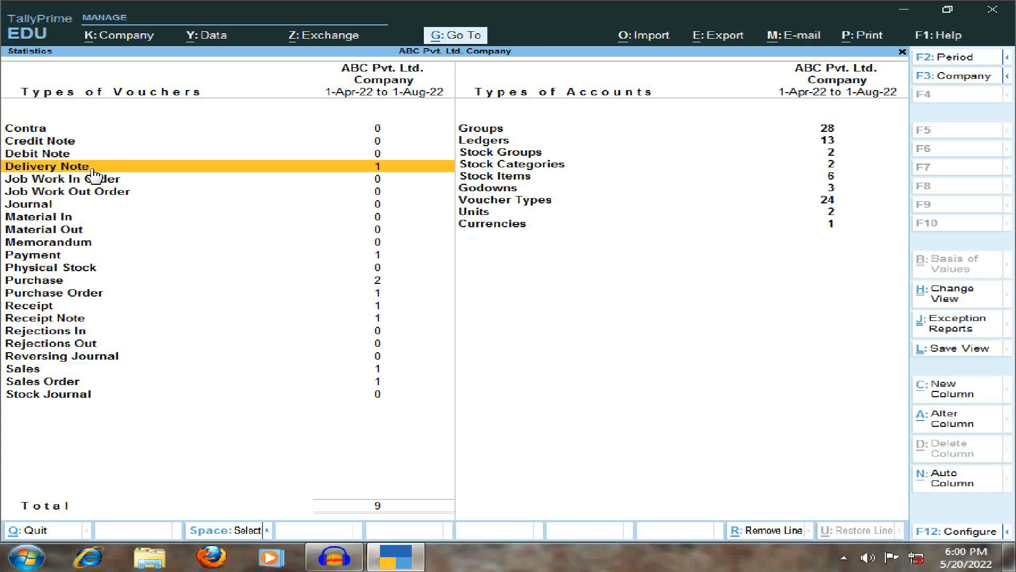
left_click(93, 169)
key("Up")
key("Up")
key("Up")
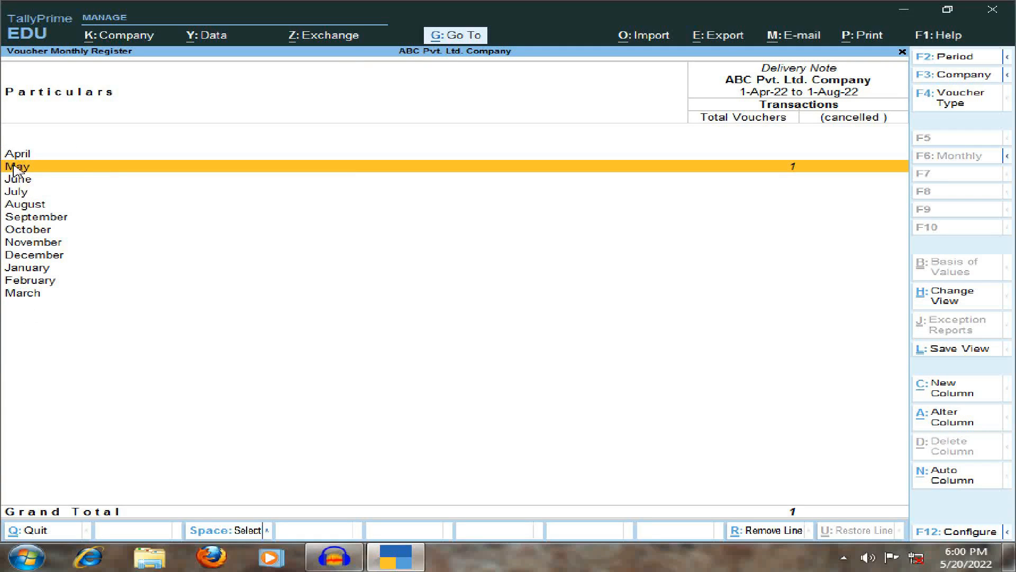
left_click(41, 172)
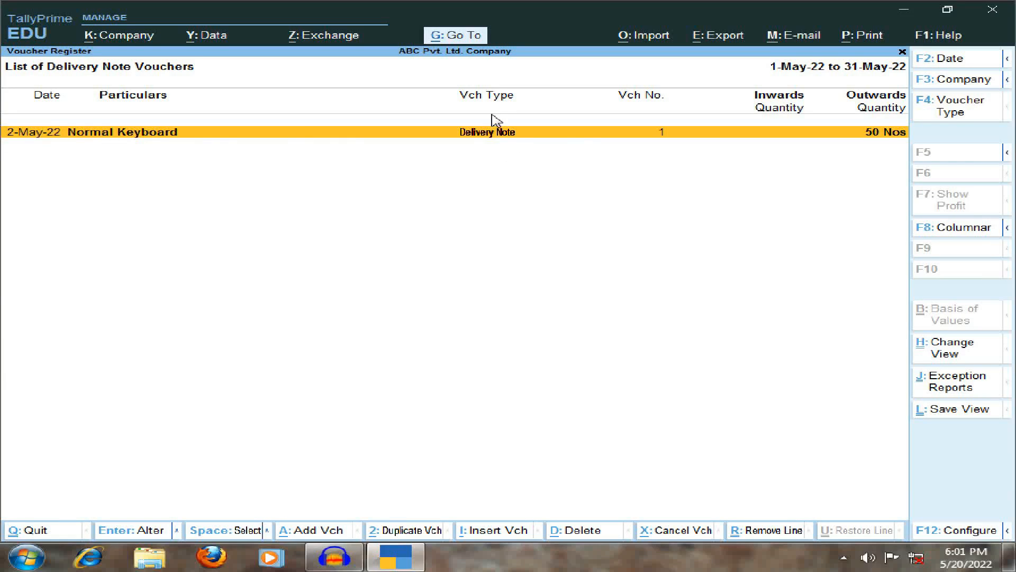
Review the Normal Keyboard delivery note dated 2-May-22, and return to the Gateway of Tally without altering it.
key("Return")
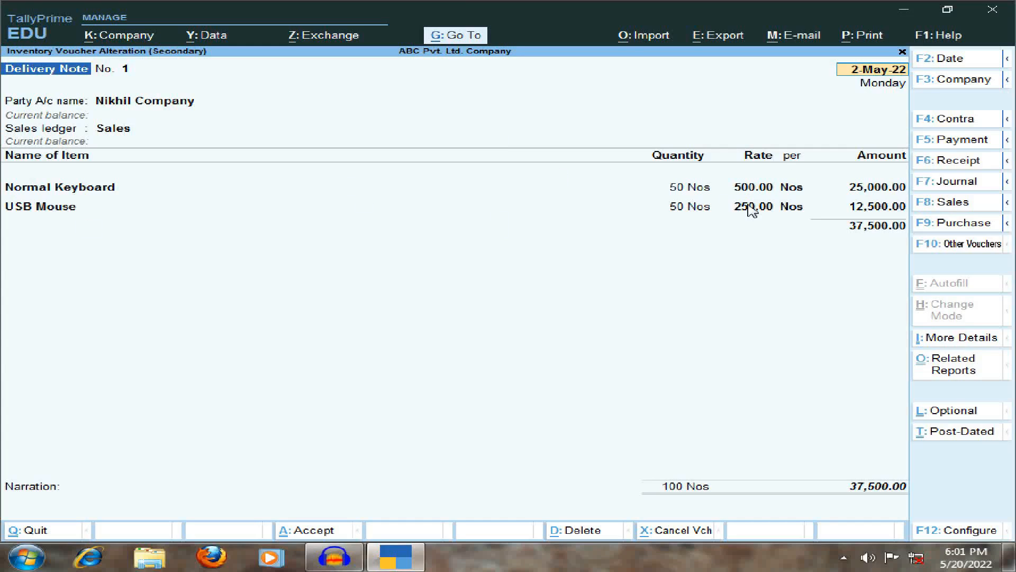
key("Escape")
key("Escape")
key("Escape")
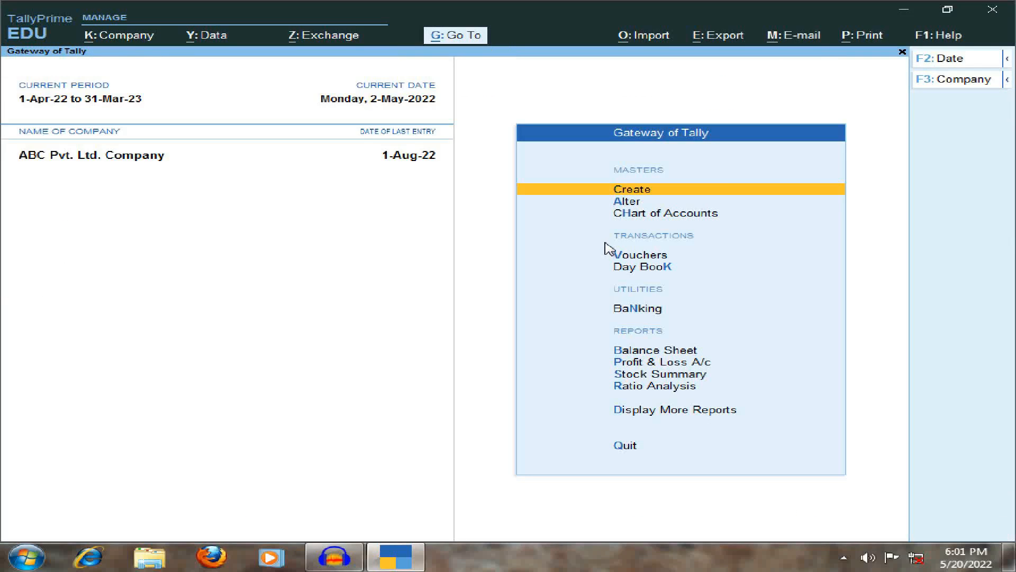